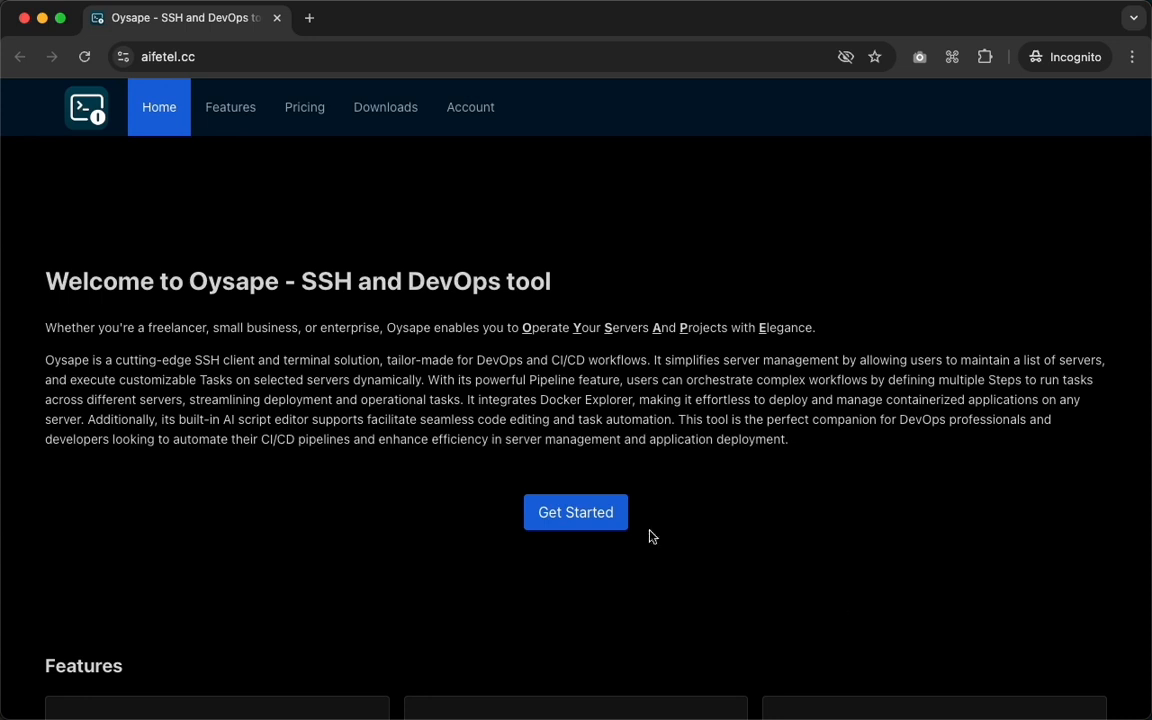
click(185, 56)
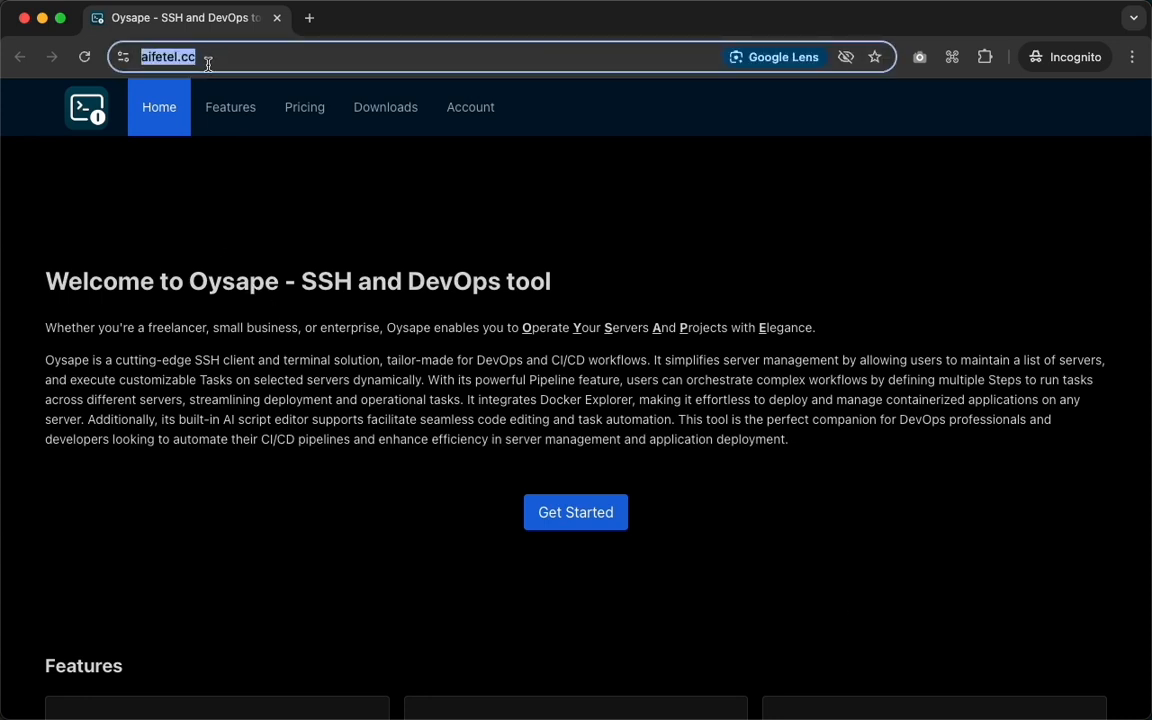
key(Right)
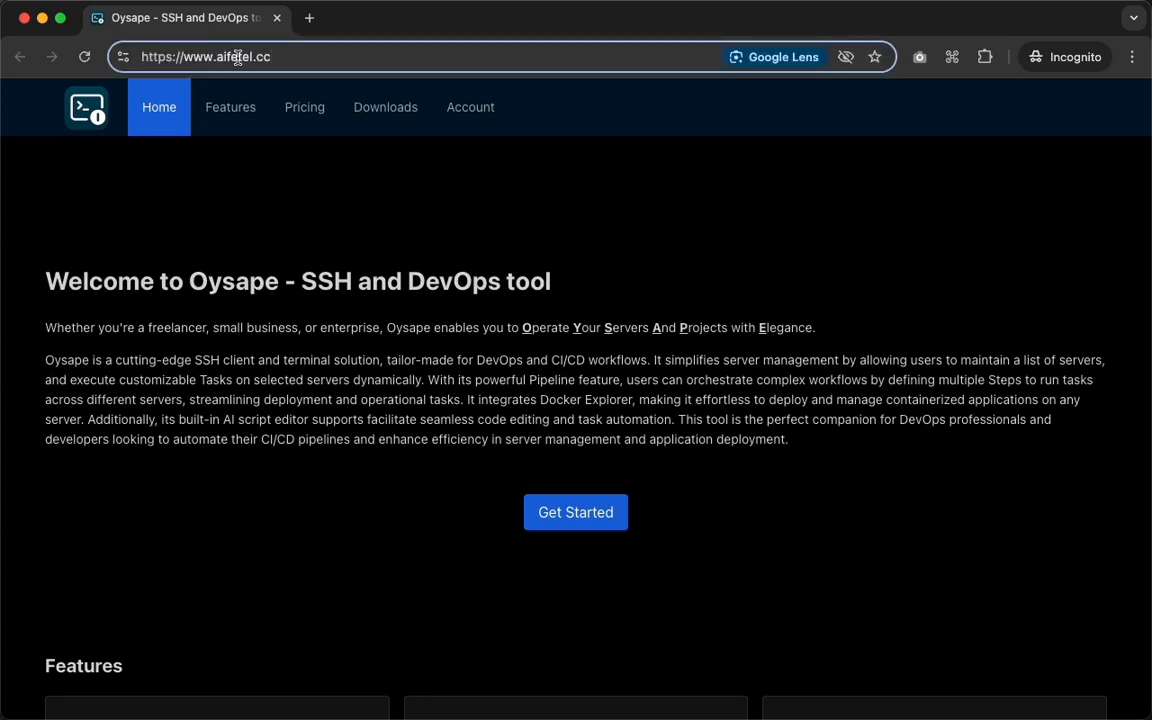
key(Return)
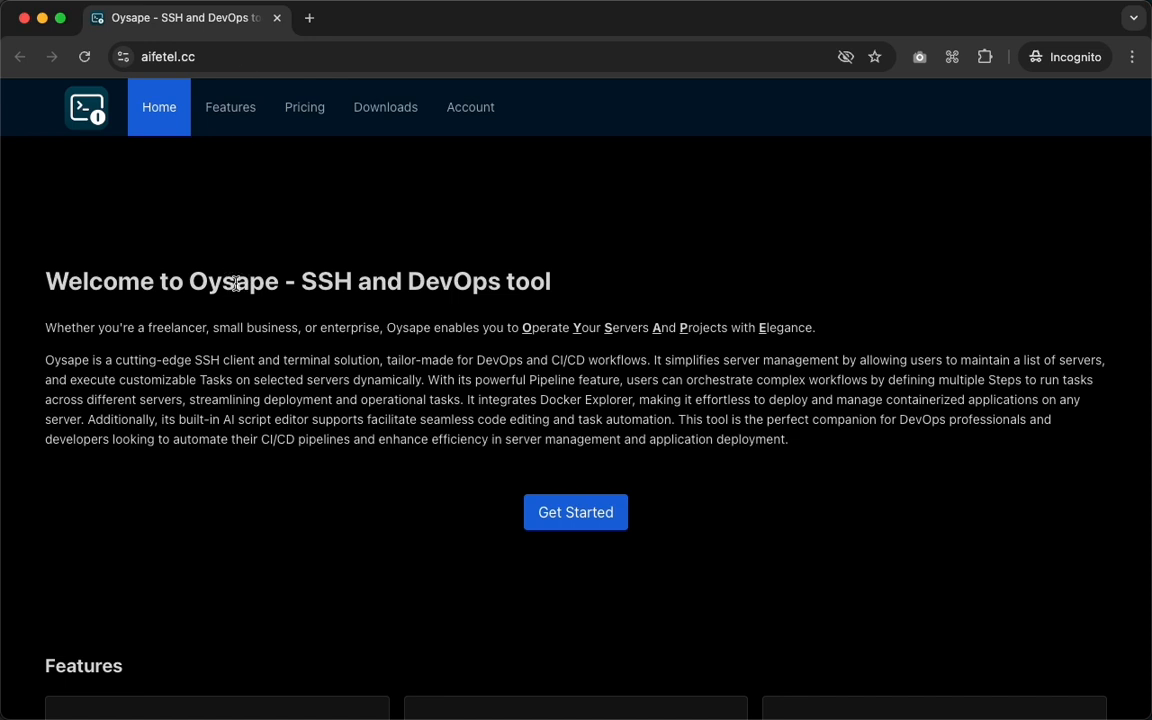
Read the Oysape heading and the sentence explaining what its name stands for on the home page.
double_click(235, 284)
drag(301, 282, 594, 288)
click(594, 288)
drag(390, 336, 815, 340)
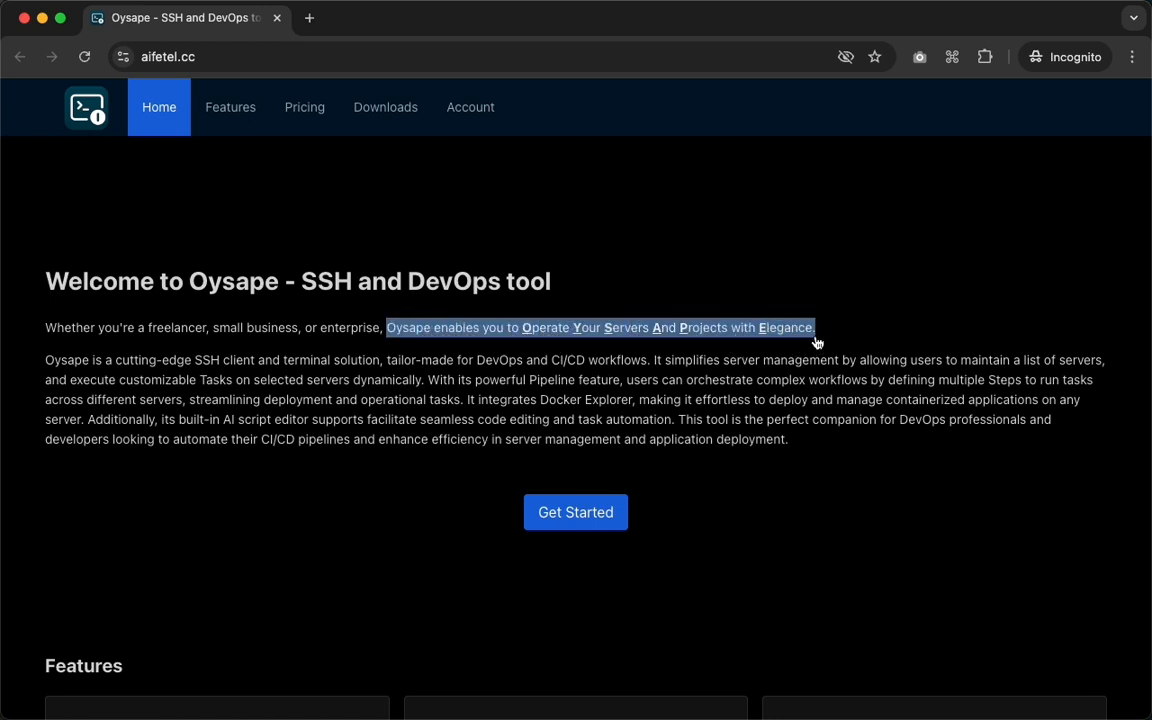
click(907, 466)
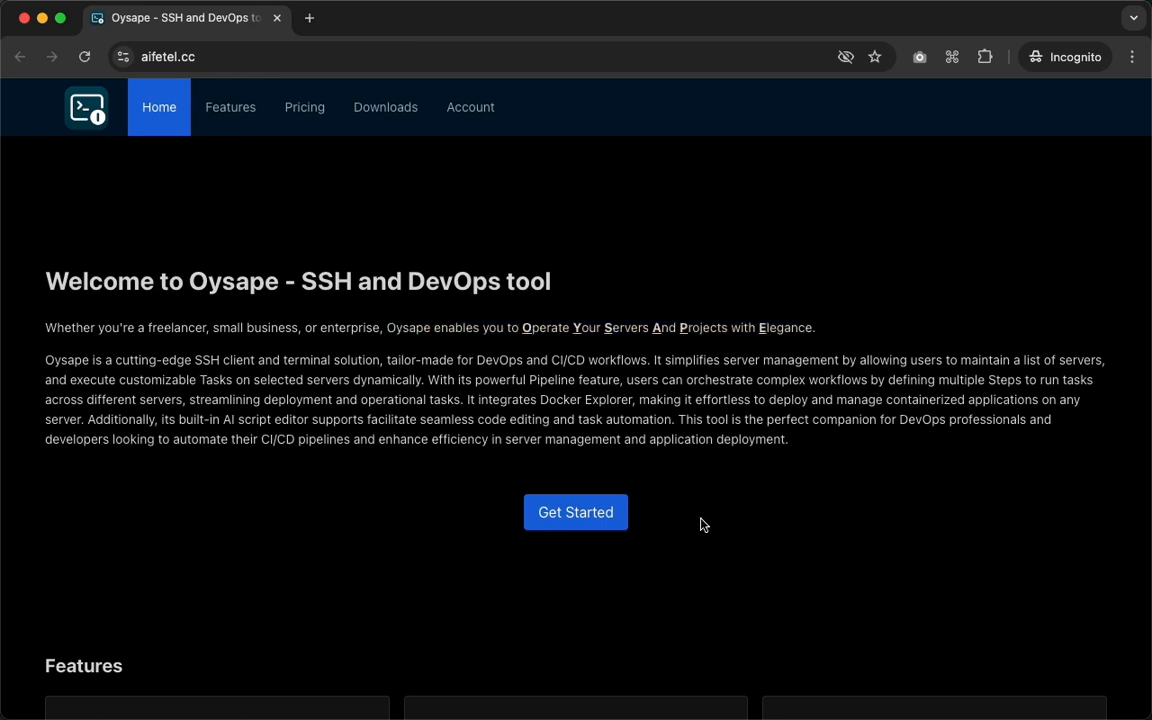
Look through the feature overview on the home page and go on to the pricing section.
scroll(709, 520, down, 1)
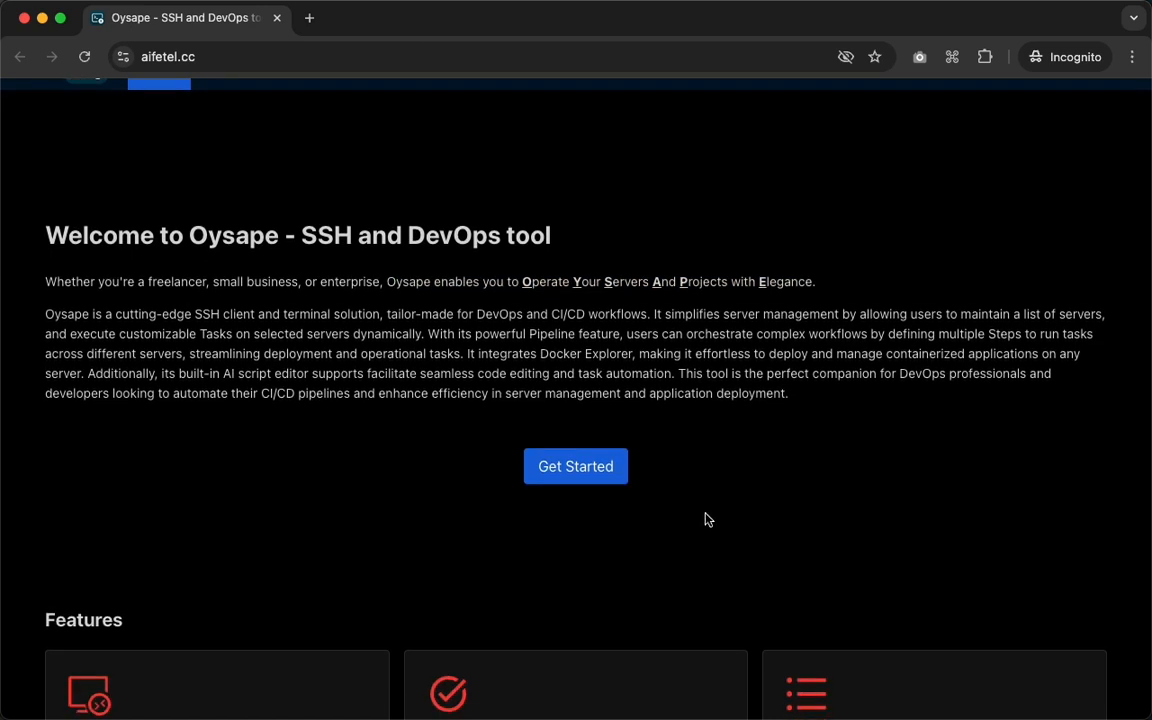
scroll(640, 519, down, 10)
scroll(700, 517, down, 2)
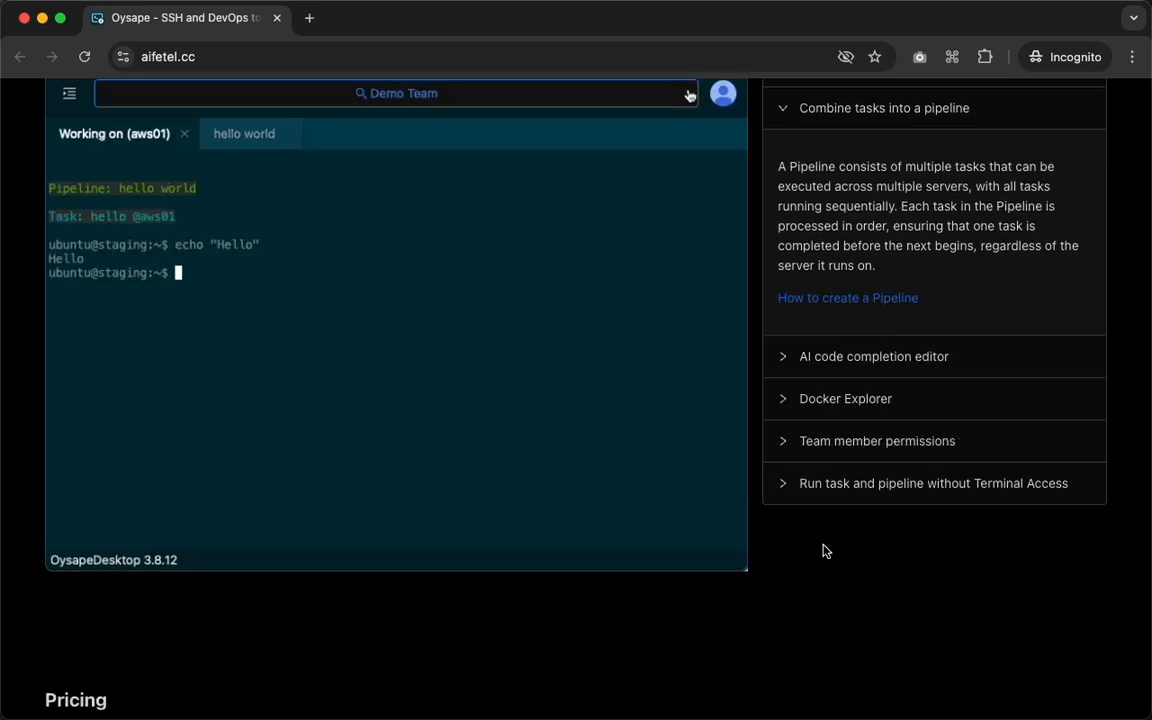
scroll(823, 553, down, 8)
scroll(826, 553, down, 5)
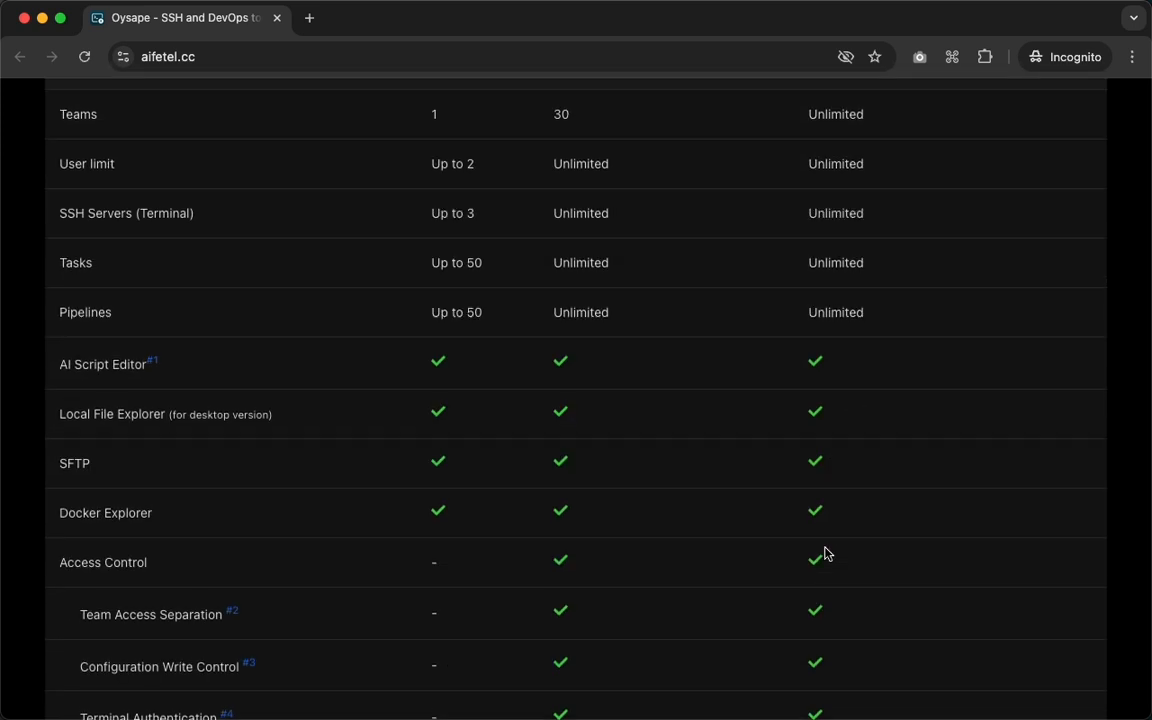
scroll(826, 553, up, 2)
scroll(826, 553, up, 1)
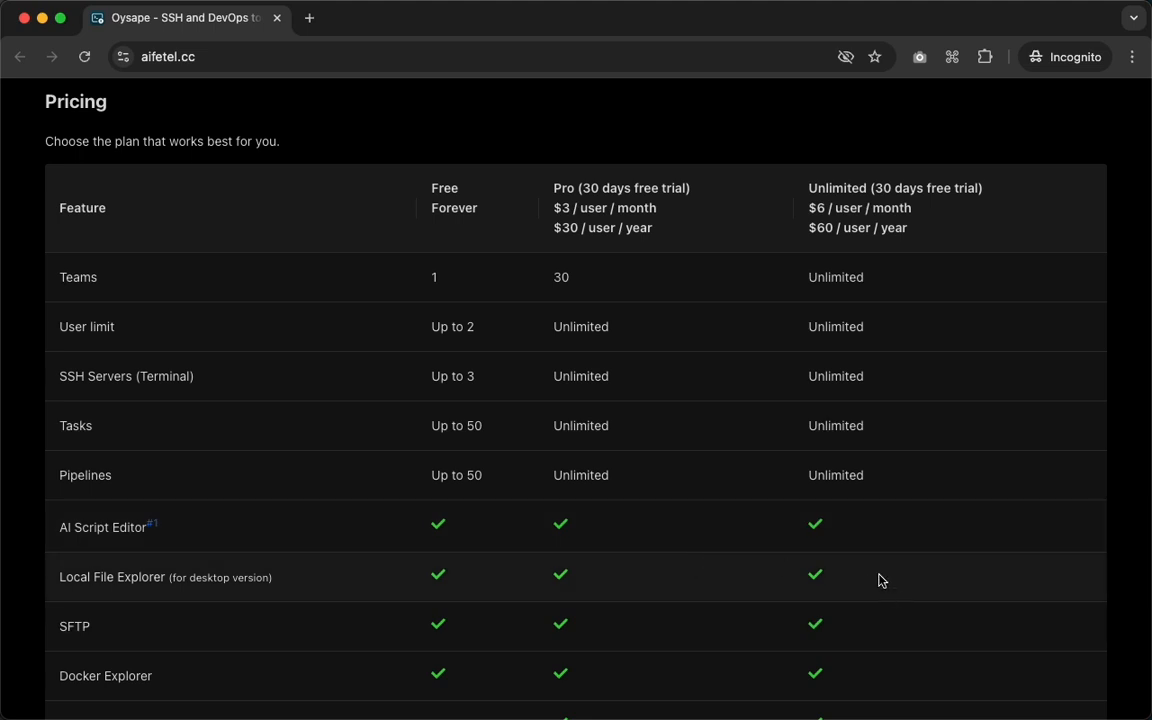
Examine the Free, Pro and Unlimited plan comparison table from the team limits through to the mobile apps.
scroll(931, 567, down, 3)
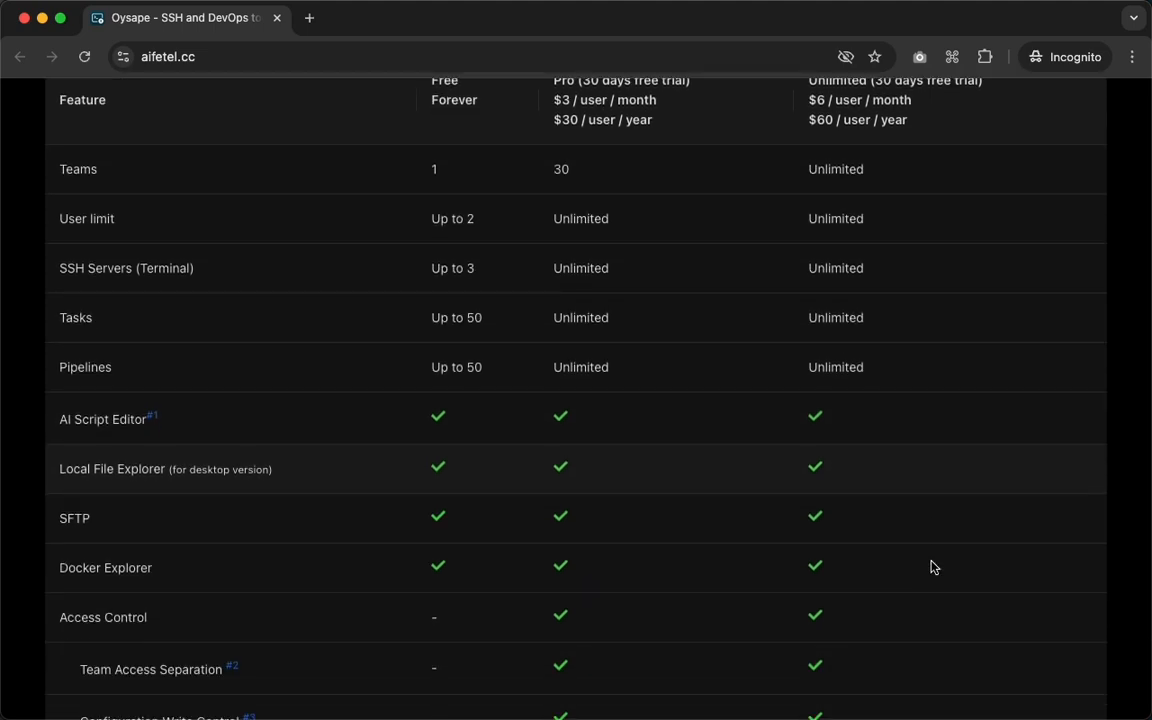
scroll(931, 567, down, 3)
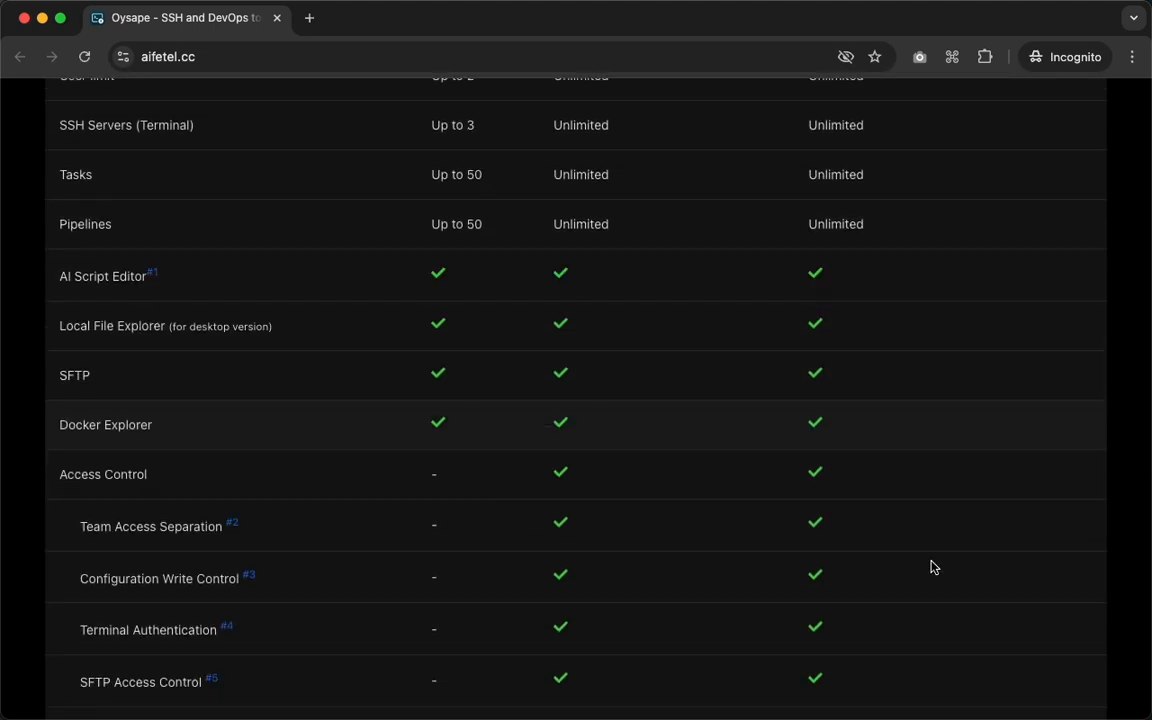
scroll(931, 567, down, 3)
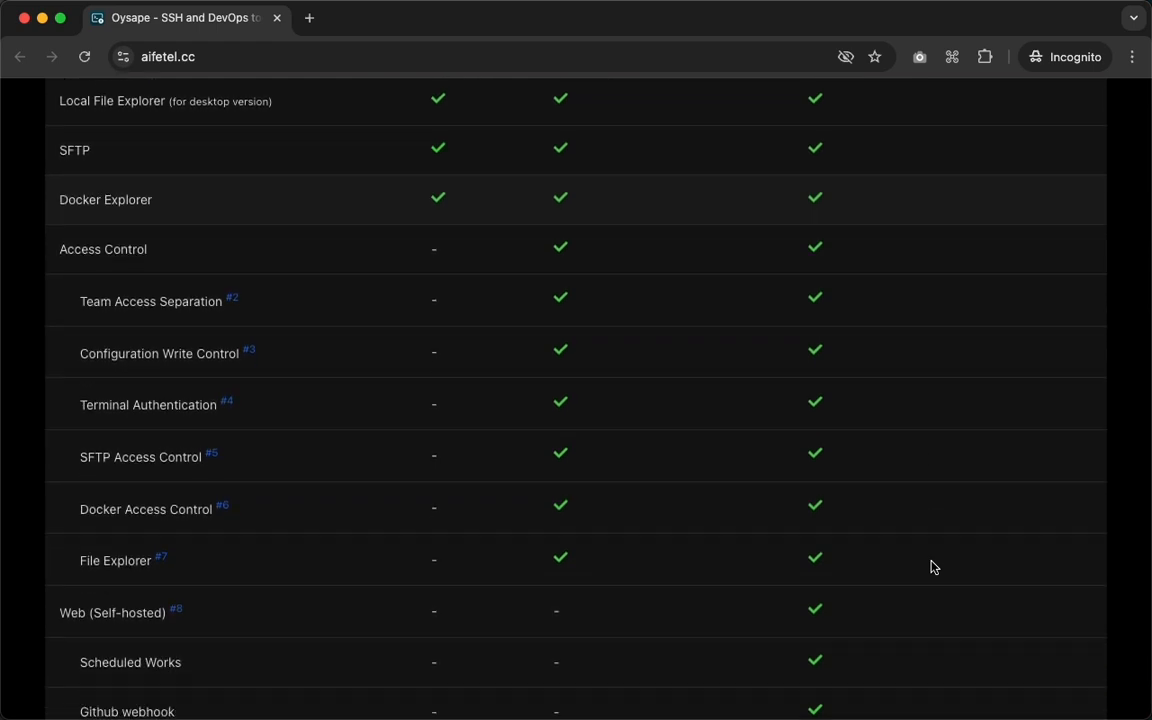
scroll(931, 567, down, 1)
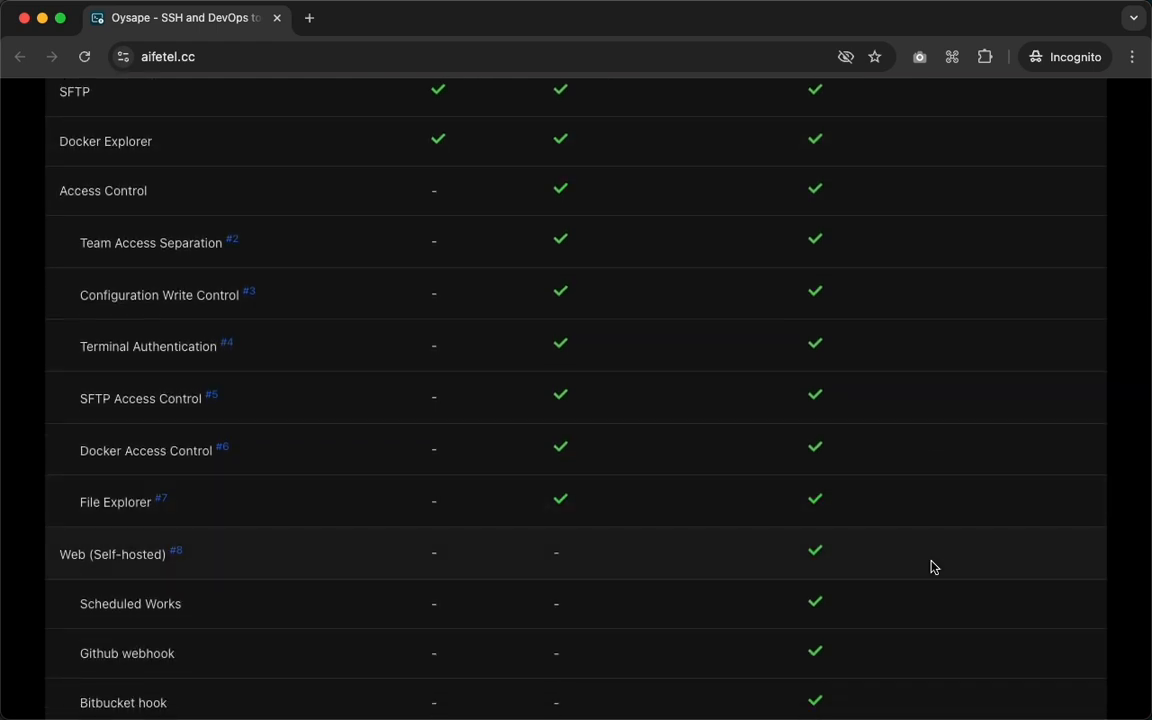
scroll(931, 567, down, 2)
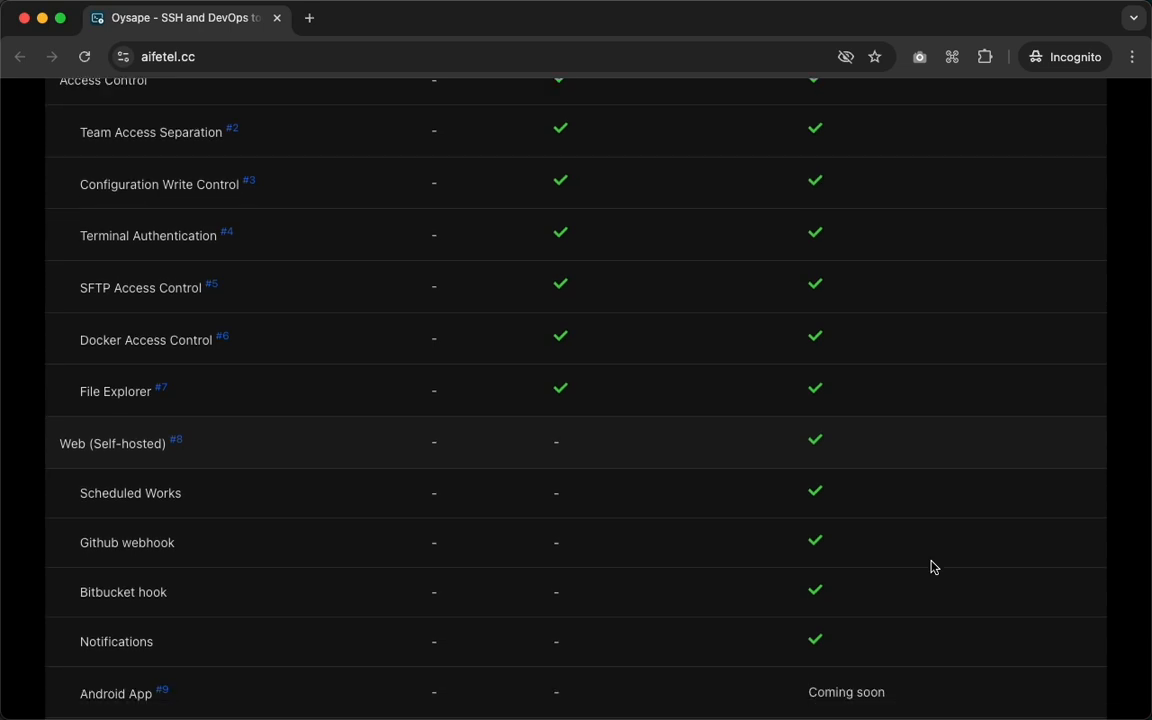
scroll(931, 567, down, 5)
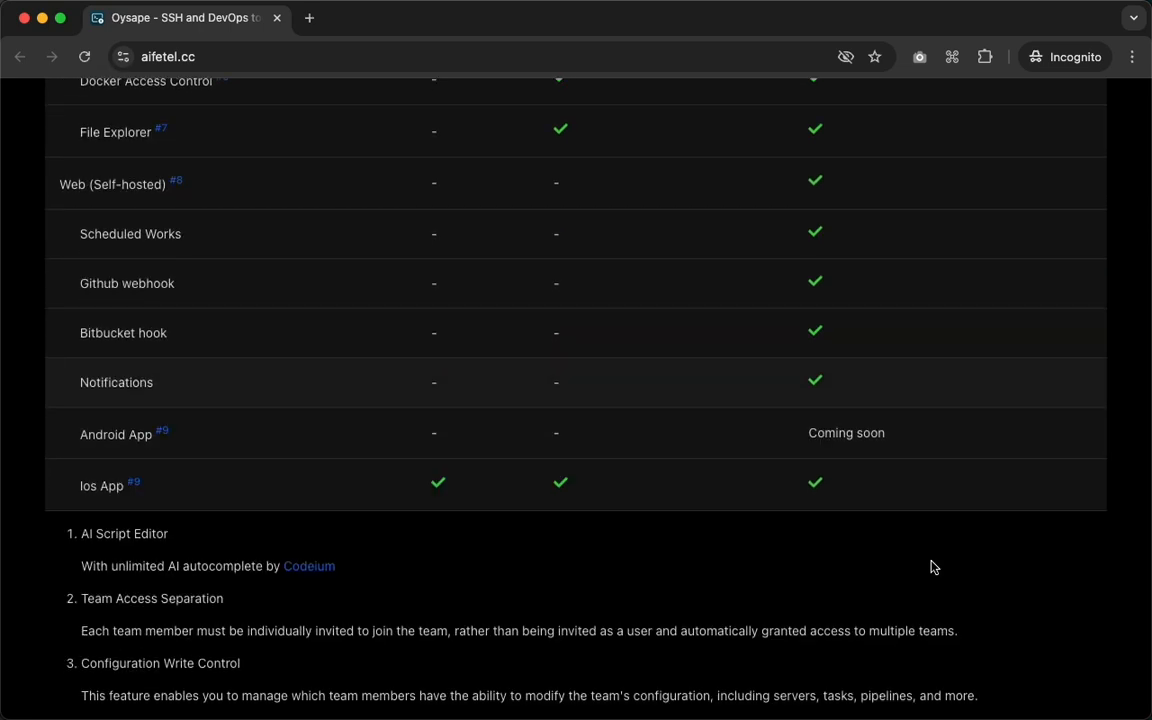
Open Oysape's GitHub repository from the site footer and read its About description.
scroll(931, 567, down, 15)
click(829, 622)
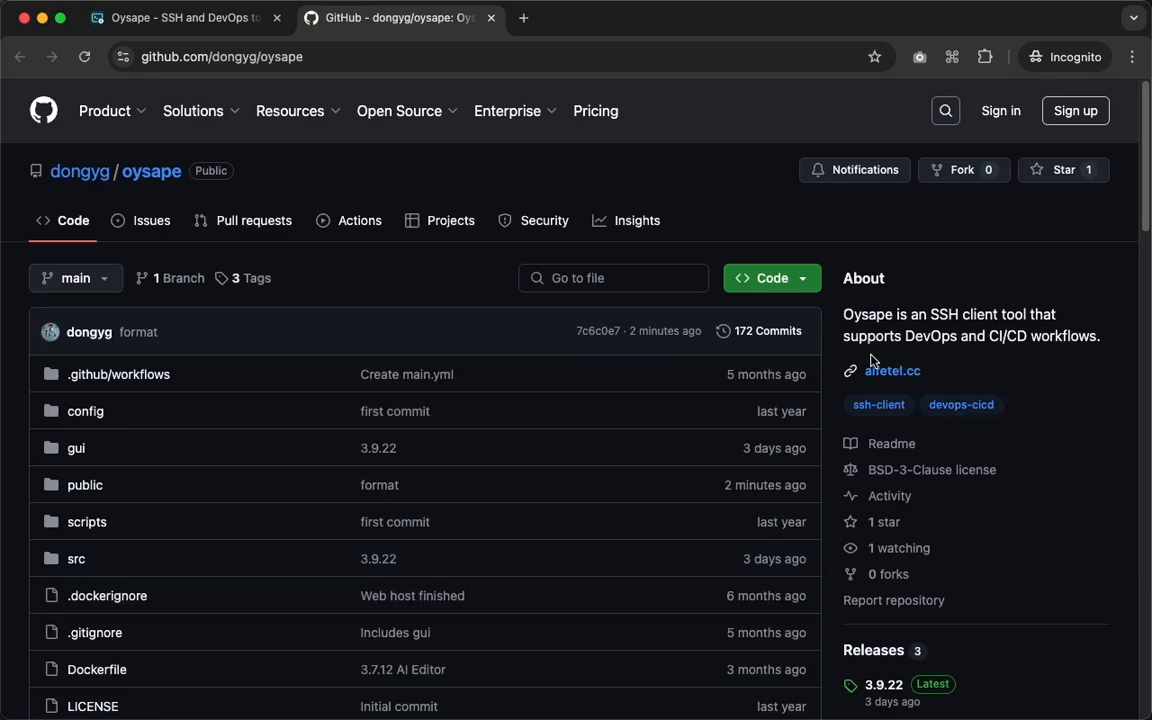
drag(843, 314, 1100, 352)
click(1108, 341)
Return to the Oysape site and download the macOS universal build from GitHub, saving Oysape-mac-universal.zip to Downloads.
click(224, 22)
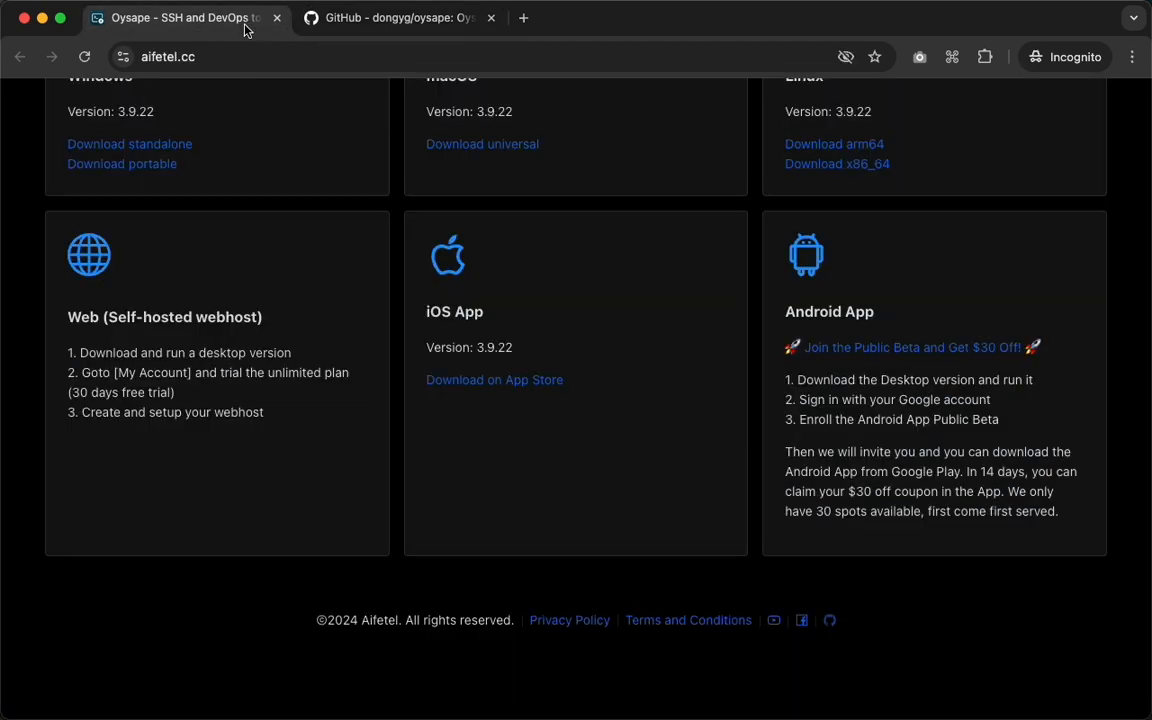
scroll(512, 225, up, 1)
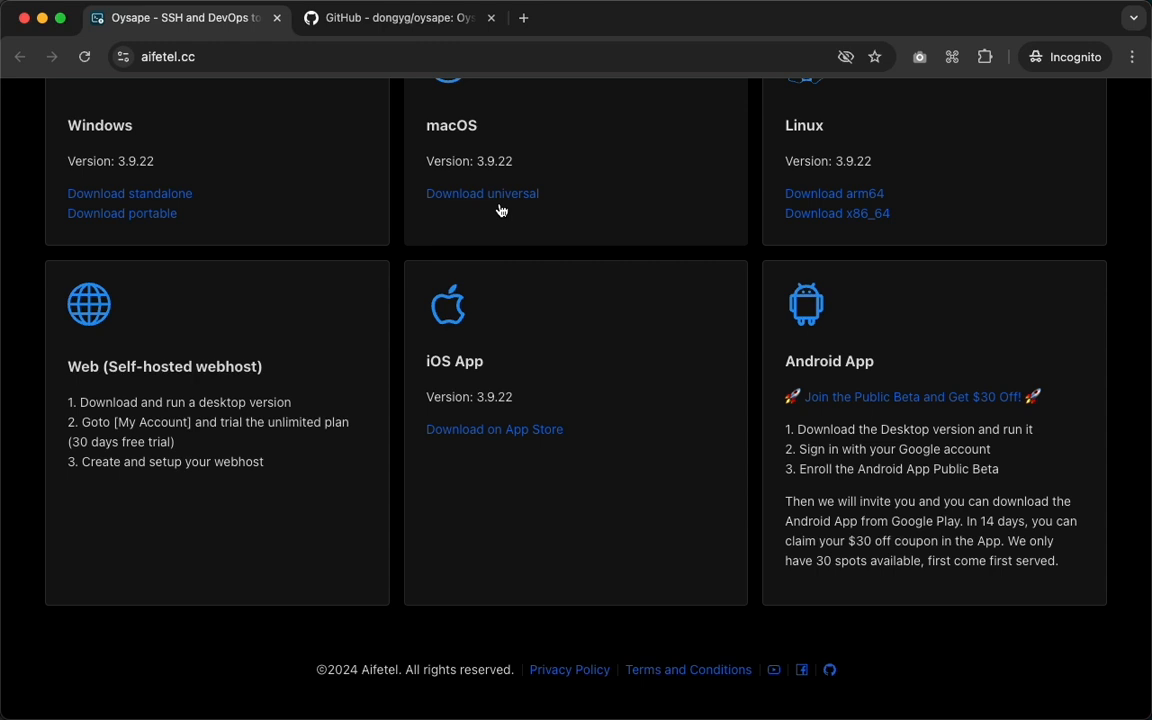
click(497, 200)
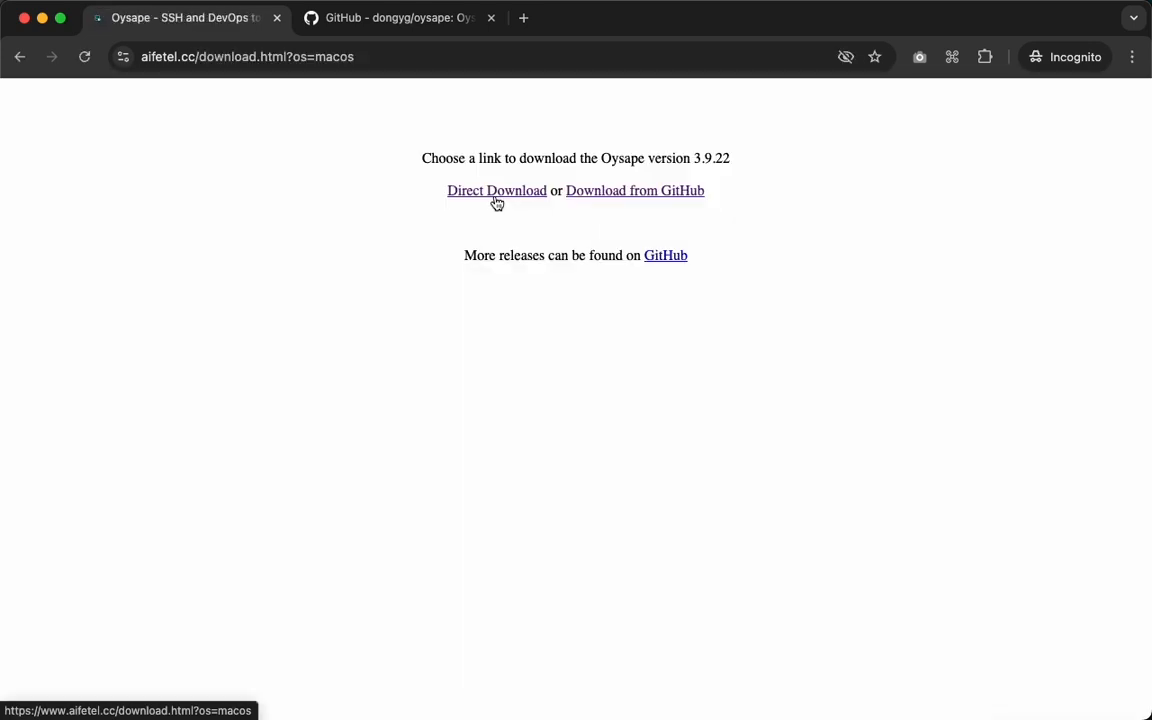
click(633, 200)
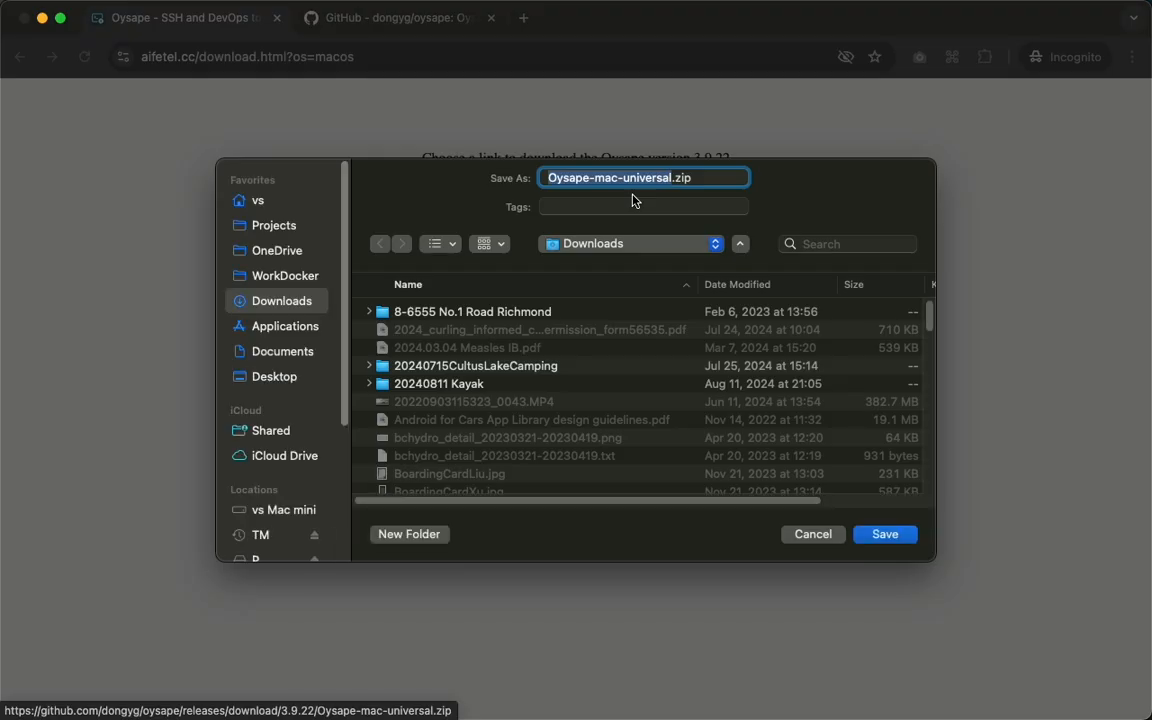
click(886, 534)
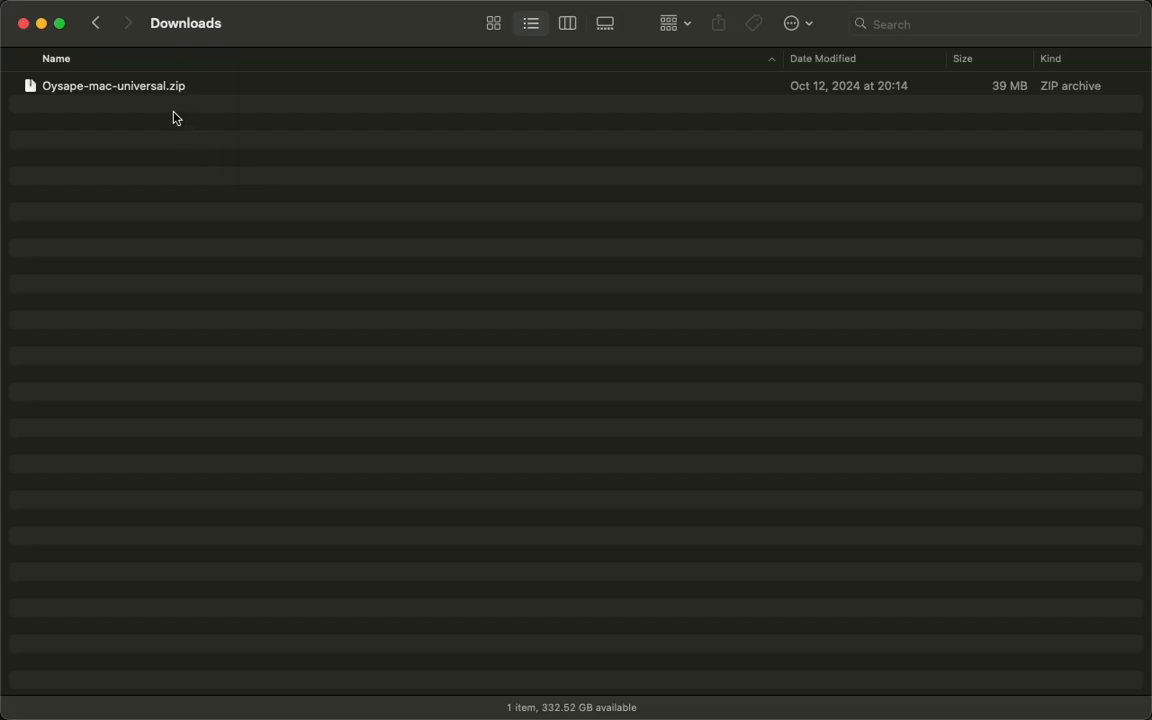
Extract Oysape-mac-universal.zip in the Downloads folder and launch the Oysape desktop app.
click(158, 96)
double_click(144, 95)
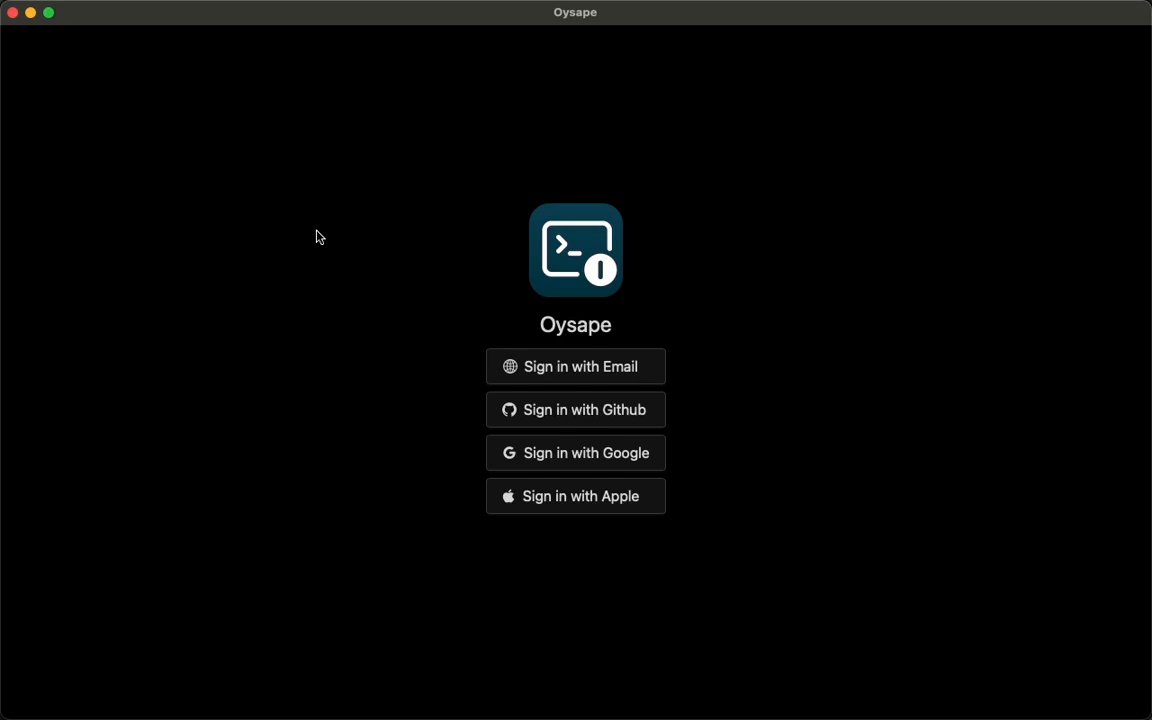
Try to sign in to Oysape by email, submitting an email address on the browser sign-in page.
click(612, 372)
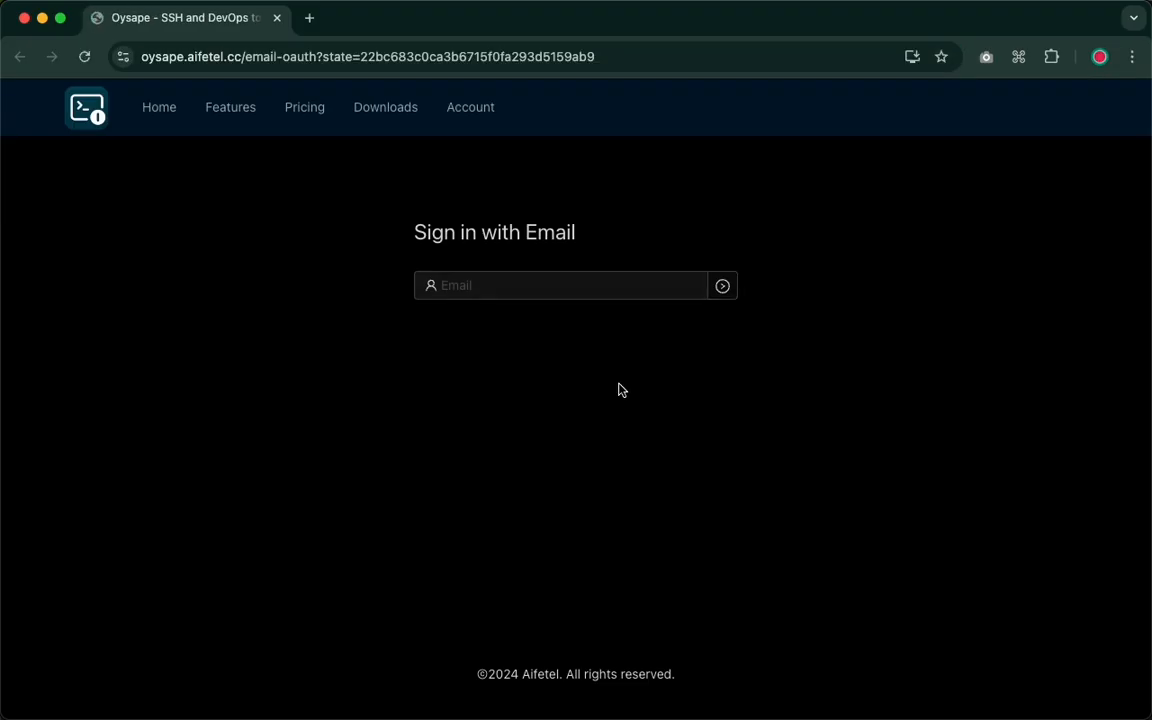
click(548, 285)
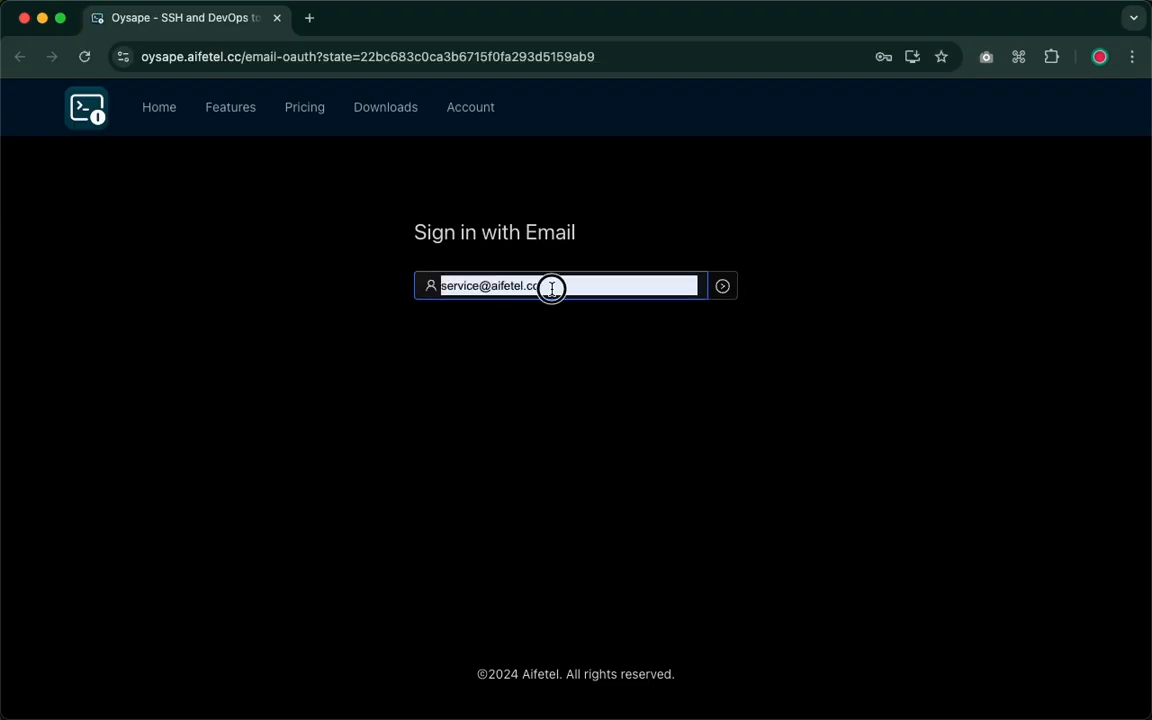
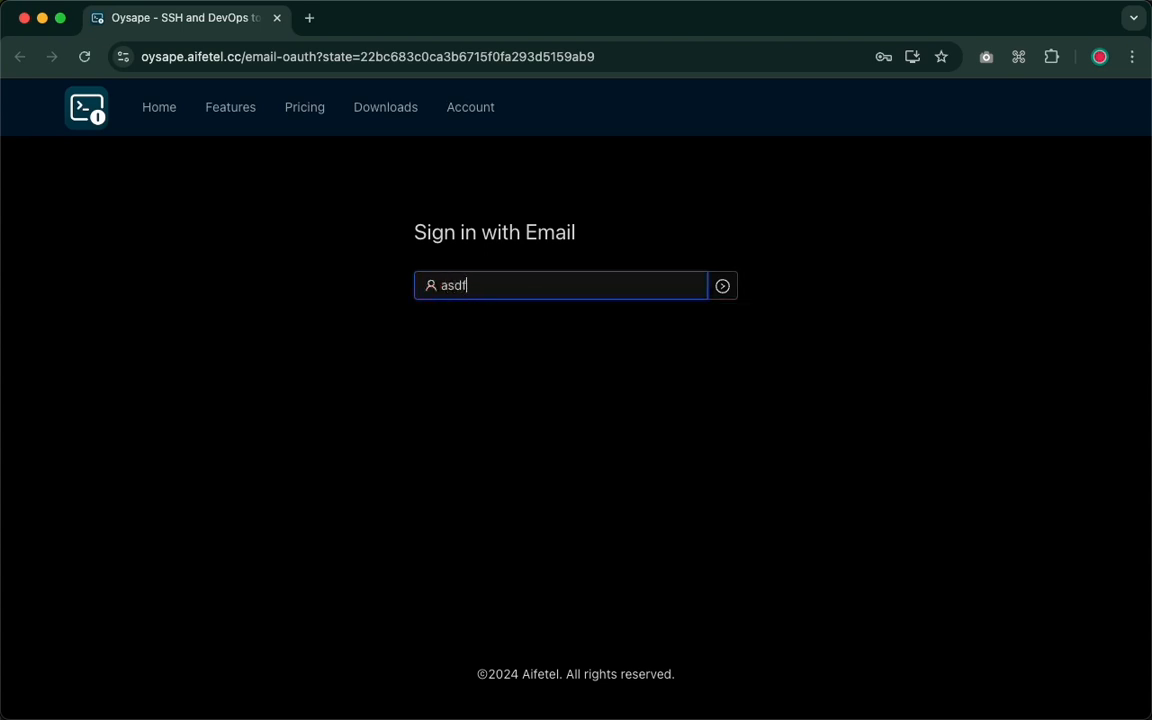
key(Return)
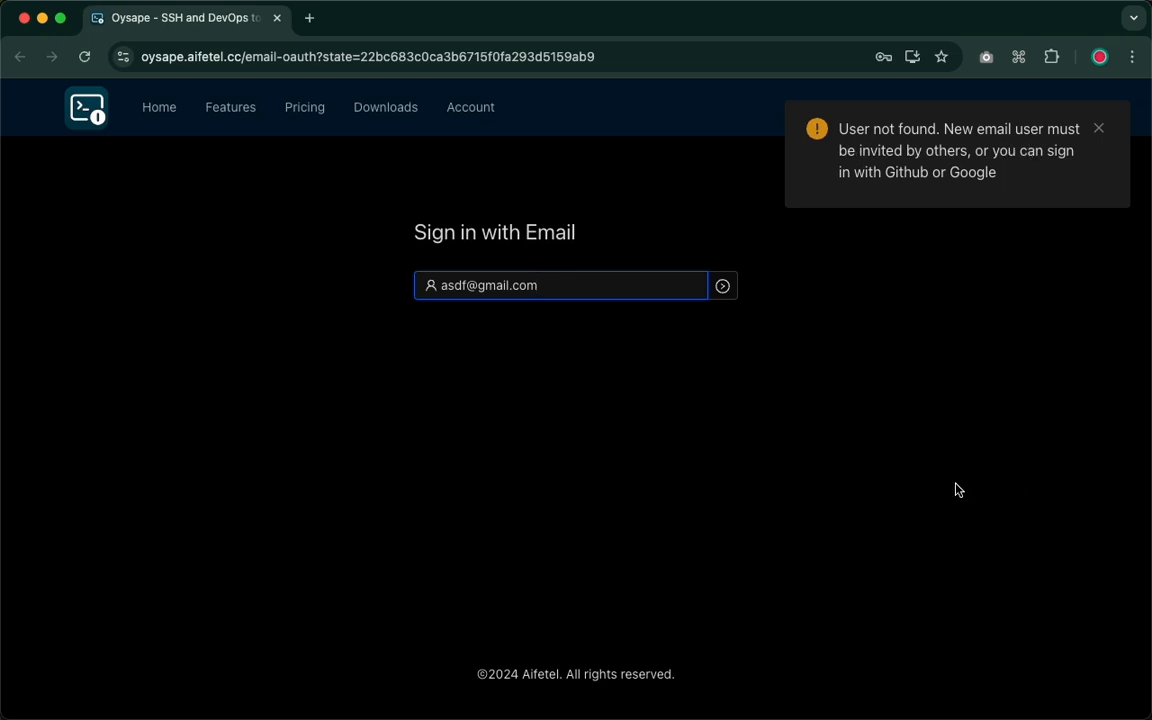
Switch back to the Oysape app, sign in through GitHub in the browser and return to the app.
key(super+Tab)
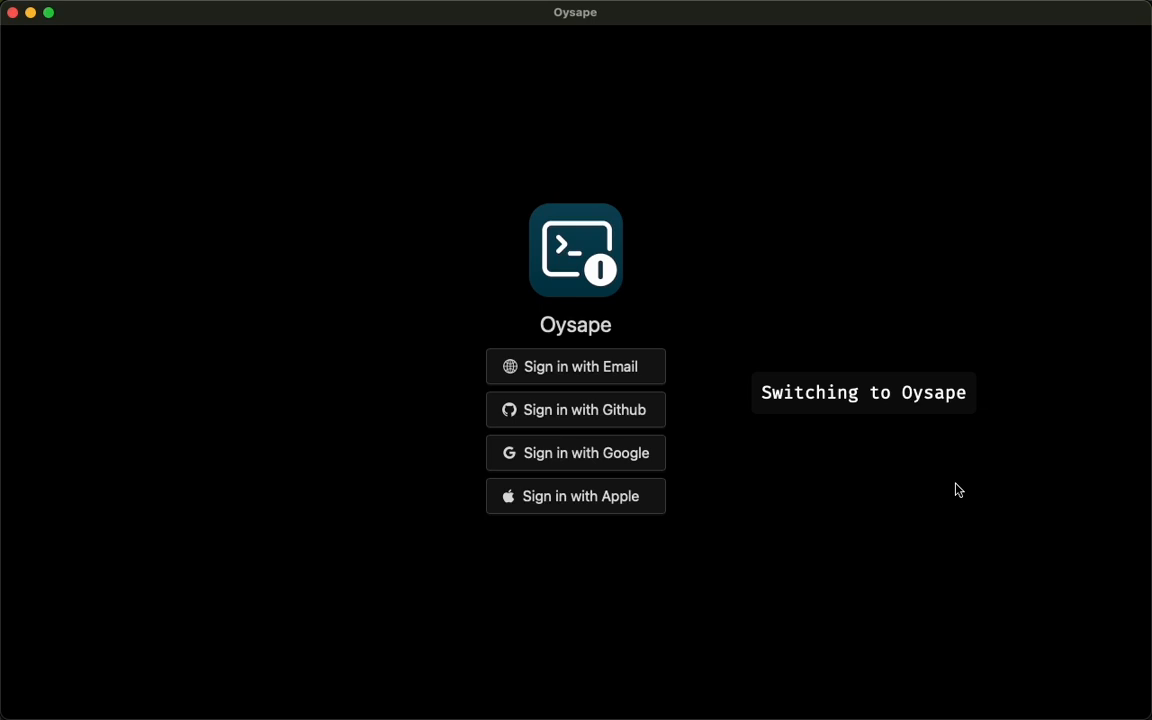
click(626, 414)
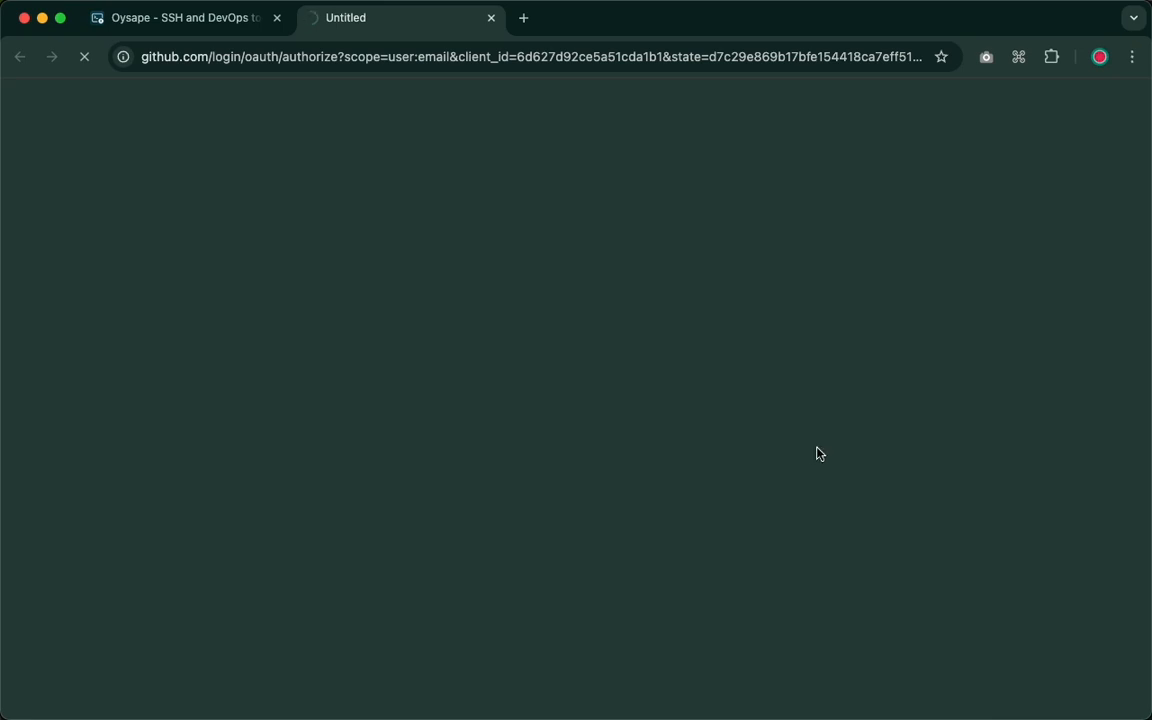
key(super+Tab)
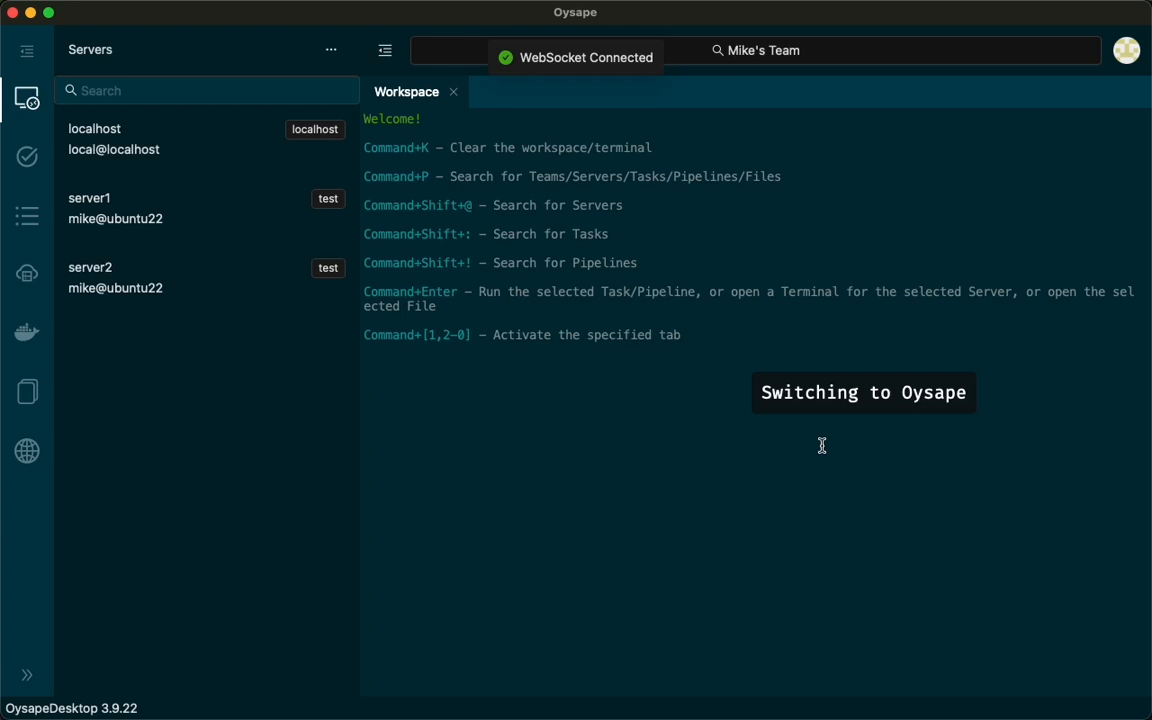
Add a new server to the team's server list and name it server1.
click(331, 49)
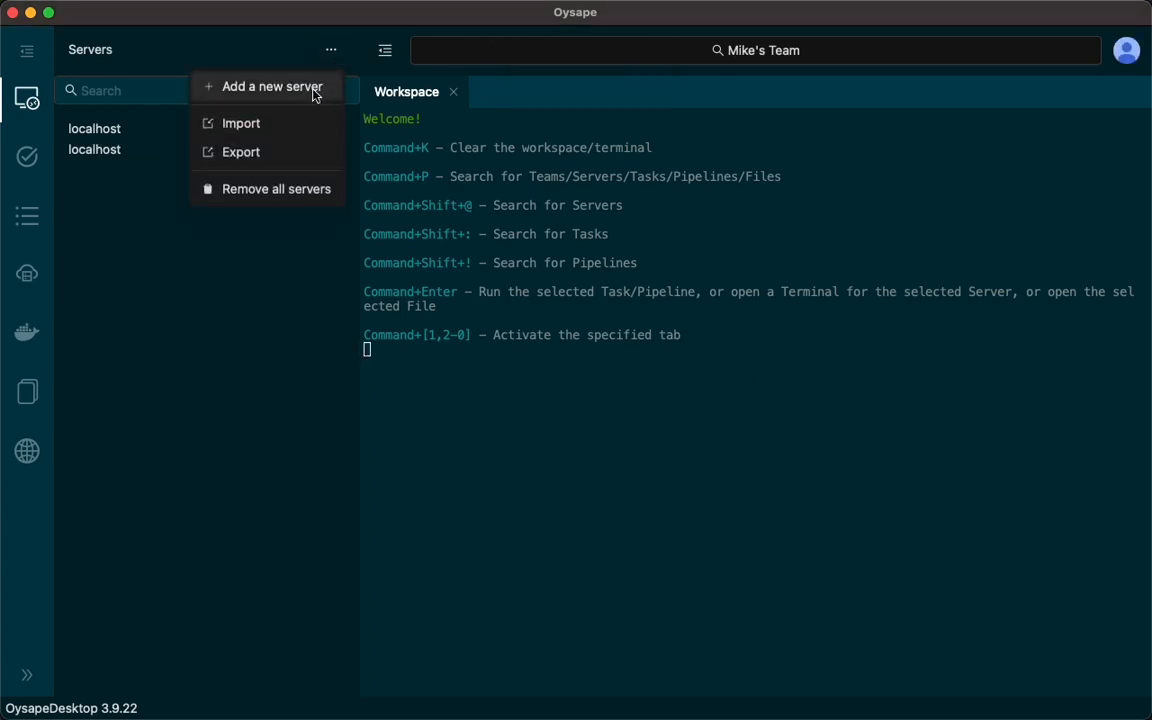
click(314, 88)
text(se)
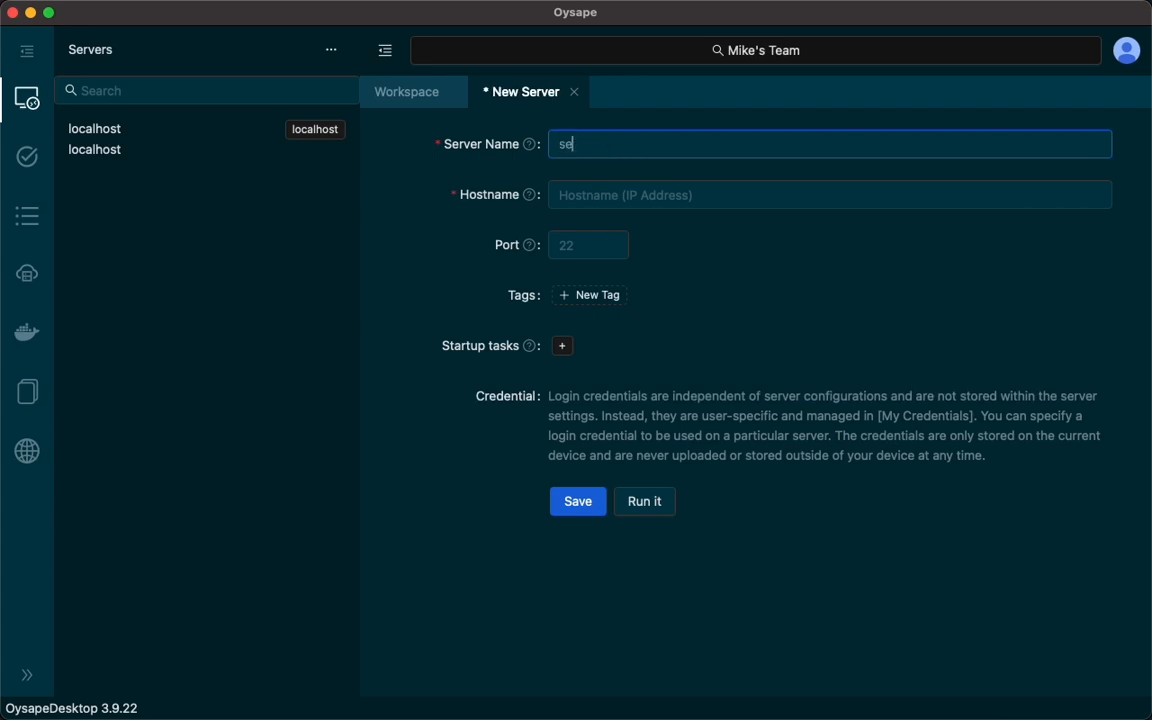
text(rver1)
Copy the hostname ubuntu22 from the hosts file in Sublime Text into server1's Hostname in Oysape and save the server.
click(673, 199)
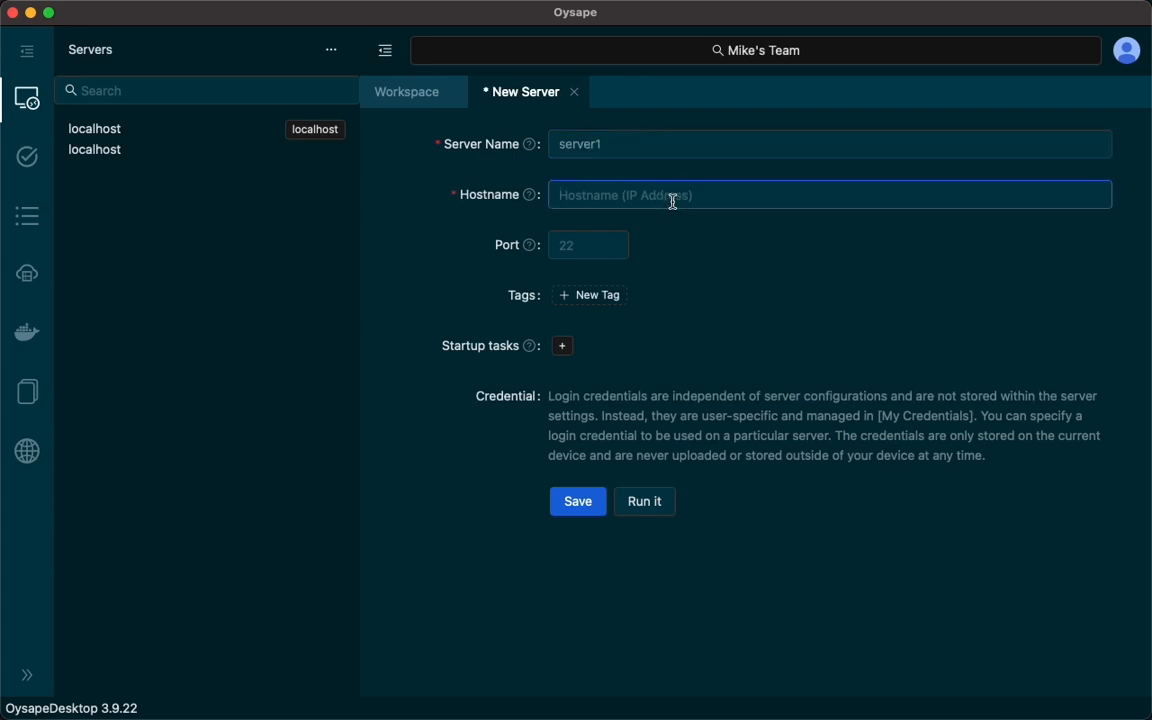
key(super+Tab)
click(159, 216)
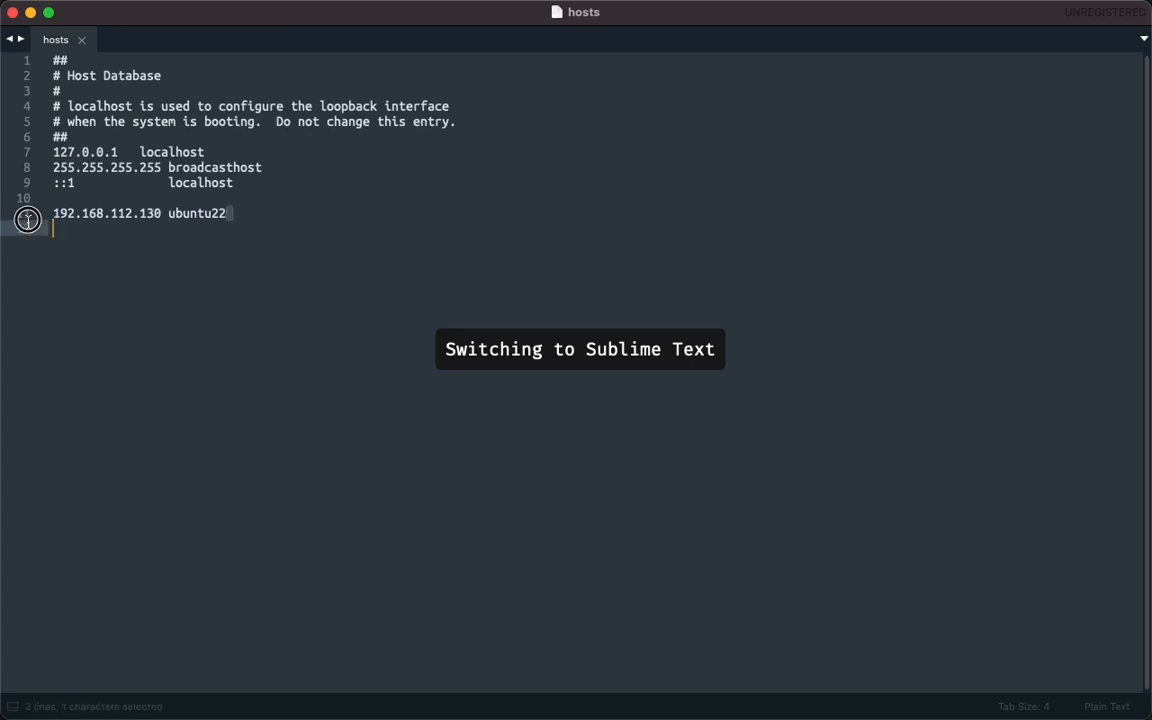
drag(30, 214, 226, 216)
double_click(196, 216)
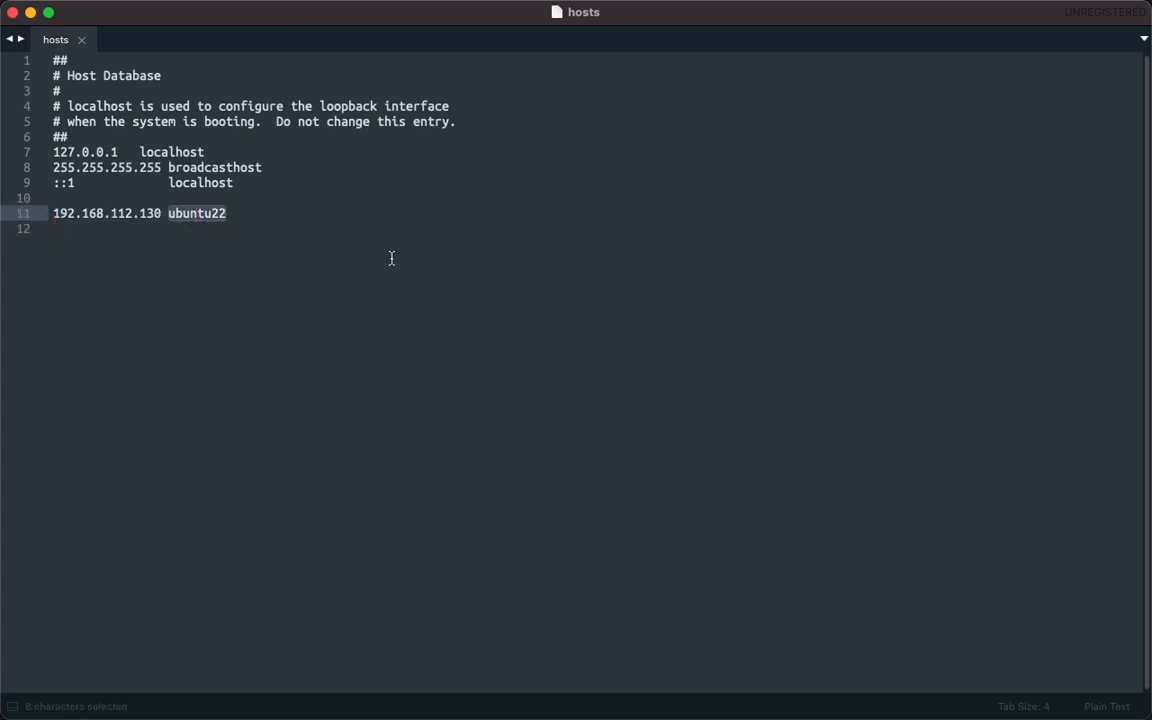
key(super+c)
key(super+Tab)
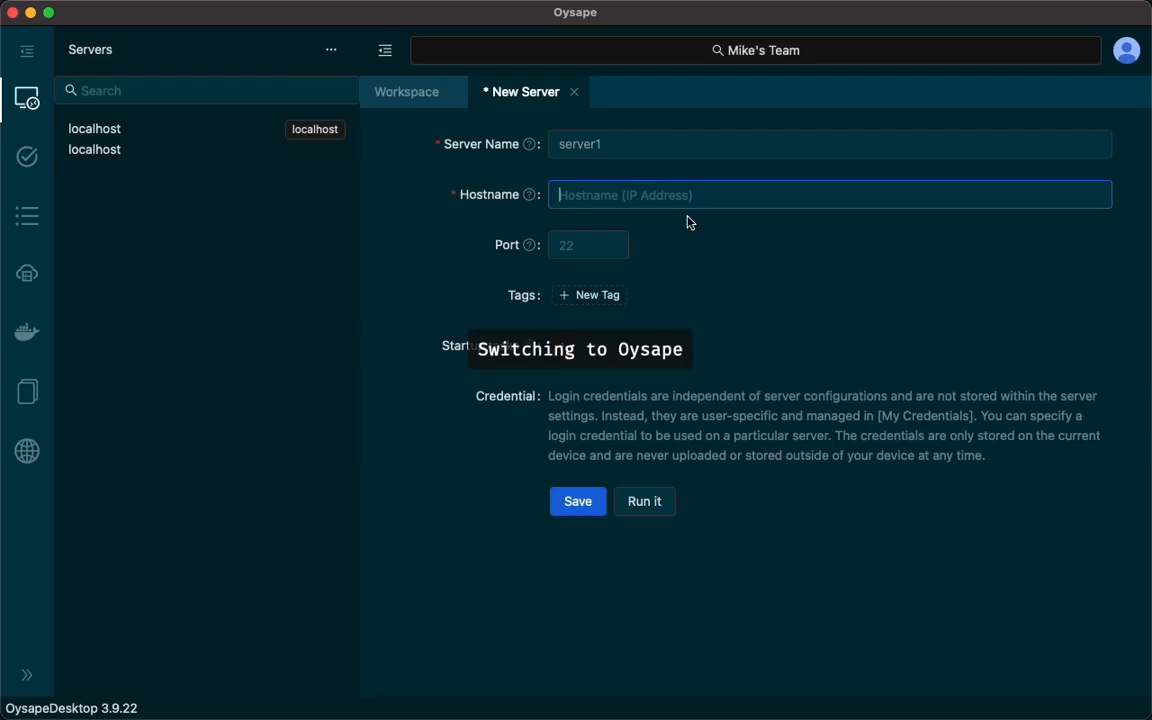
key(super+v)
click(590, 500)
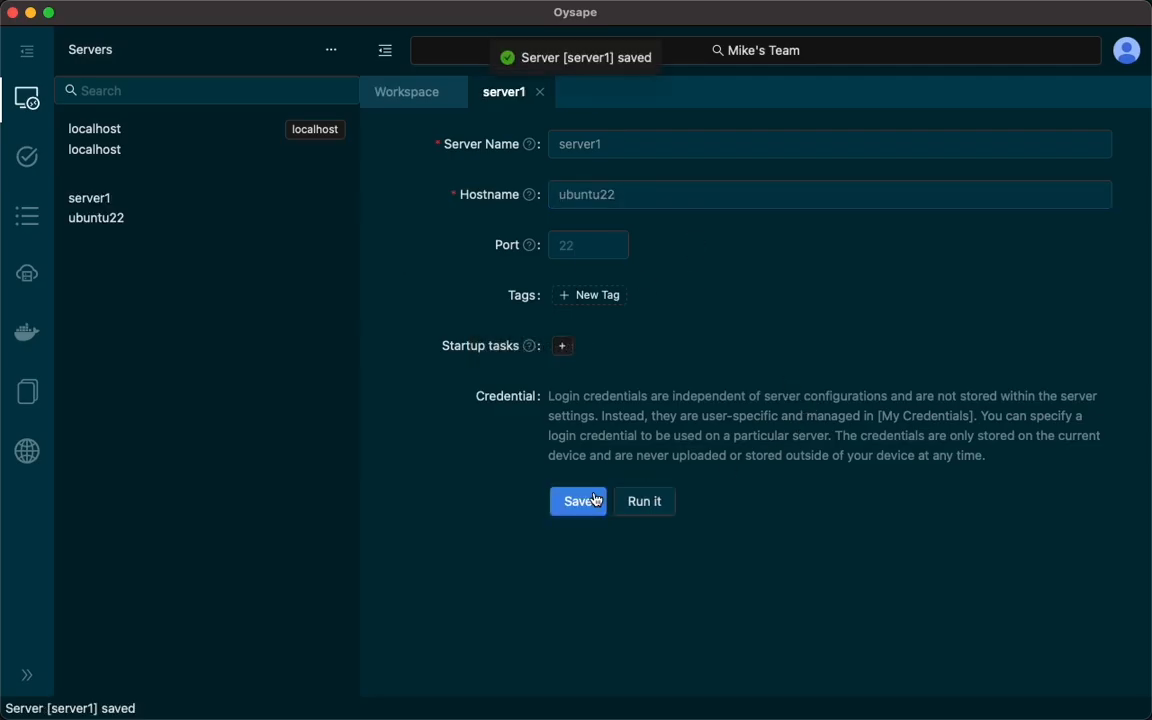
Add a private-key credential for server1 with the user's name as alias and username, save it and choose it for the server.
click(225, 213)
click(252, 267)
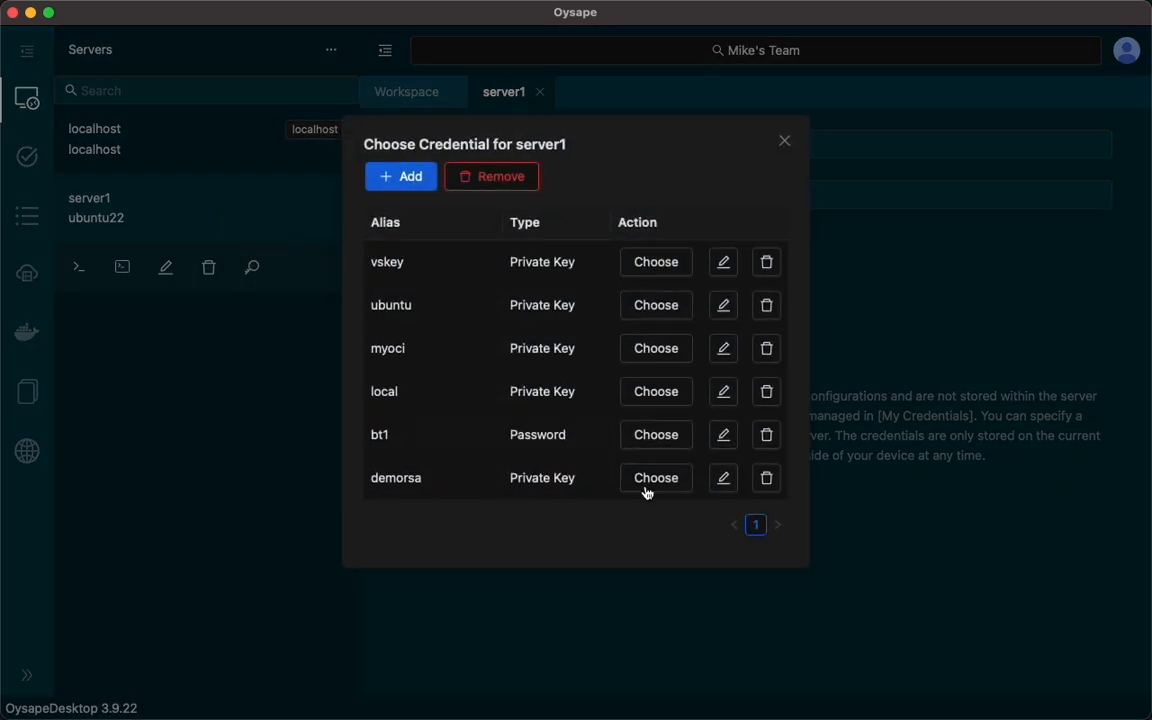
click(397, 180)
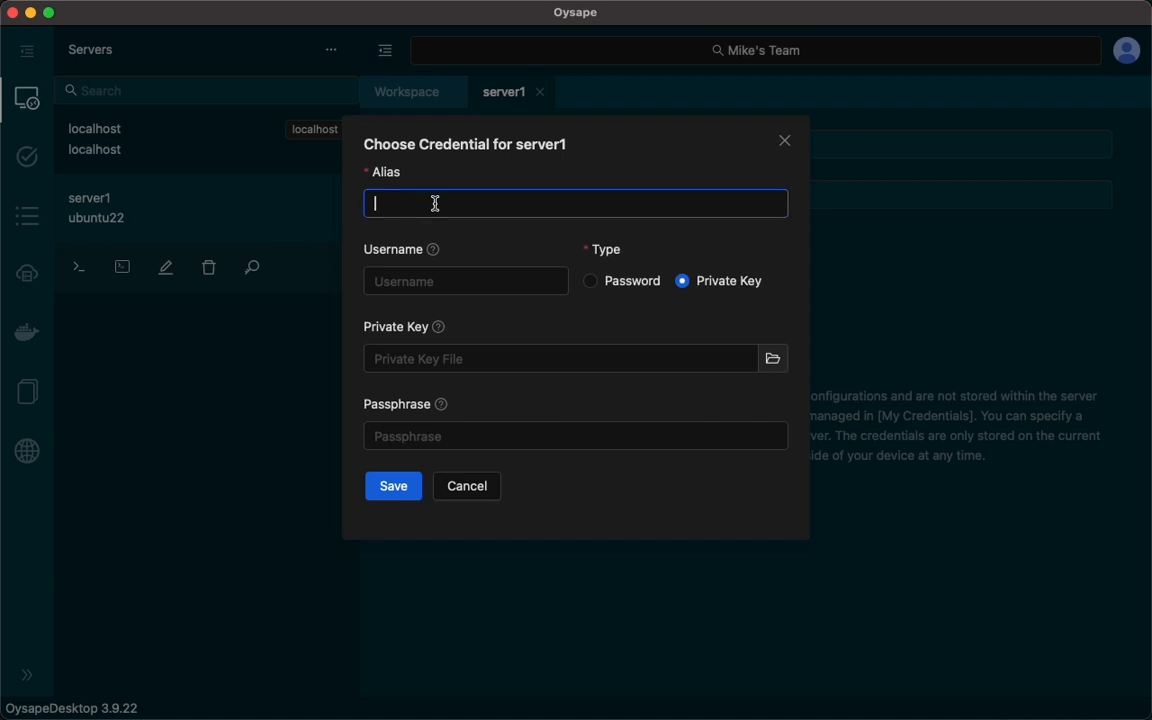
text(mike)
click(458, 279)
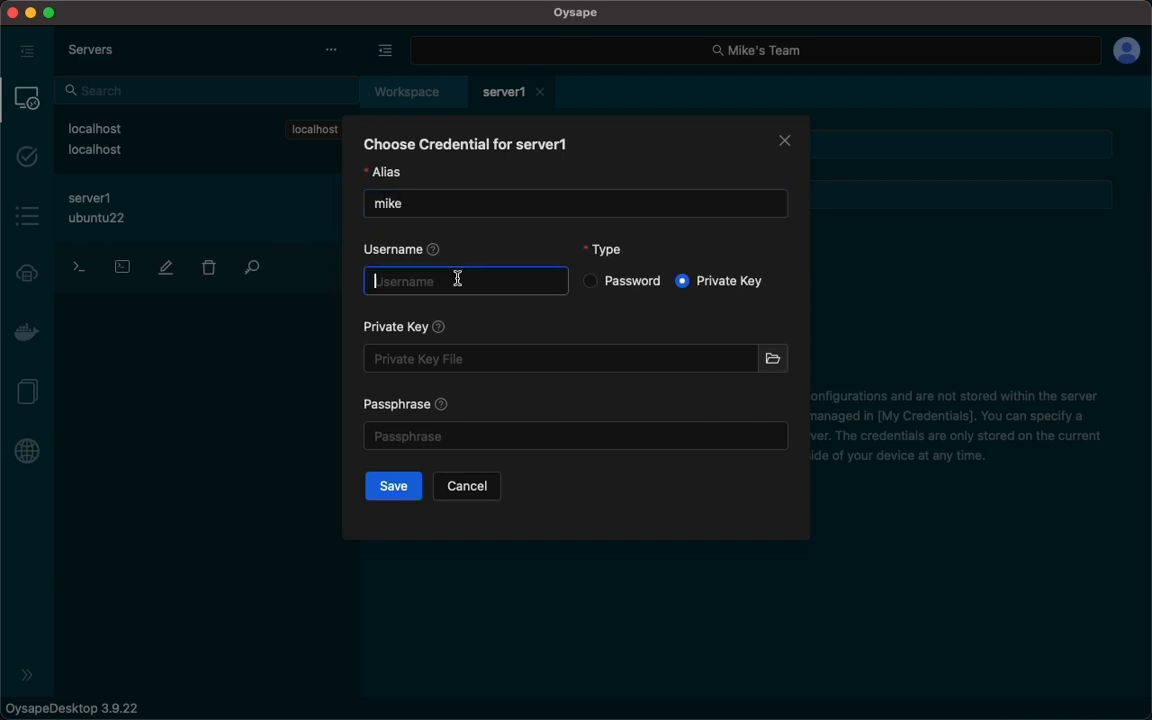
text(mike)
click(399, 495)
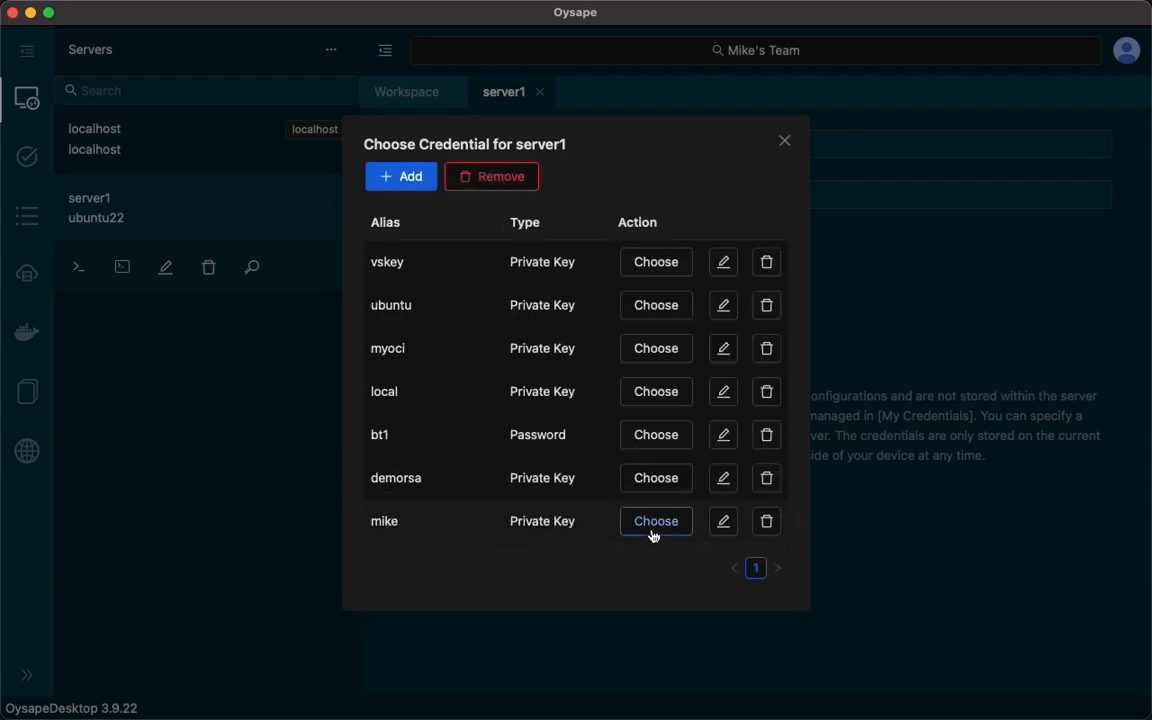
click(655, 528)
Open a terminal session on server1 and list the root directory with ls /.
click(122, 267)
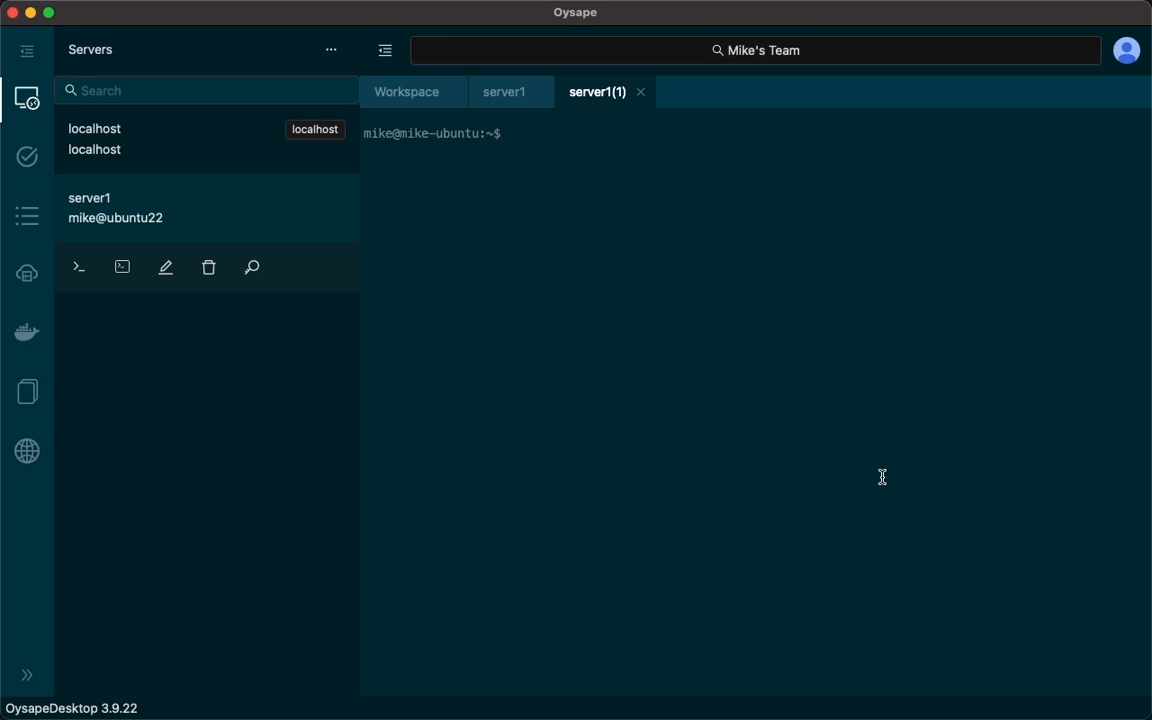
text(ls /)
key(Return)
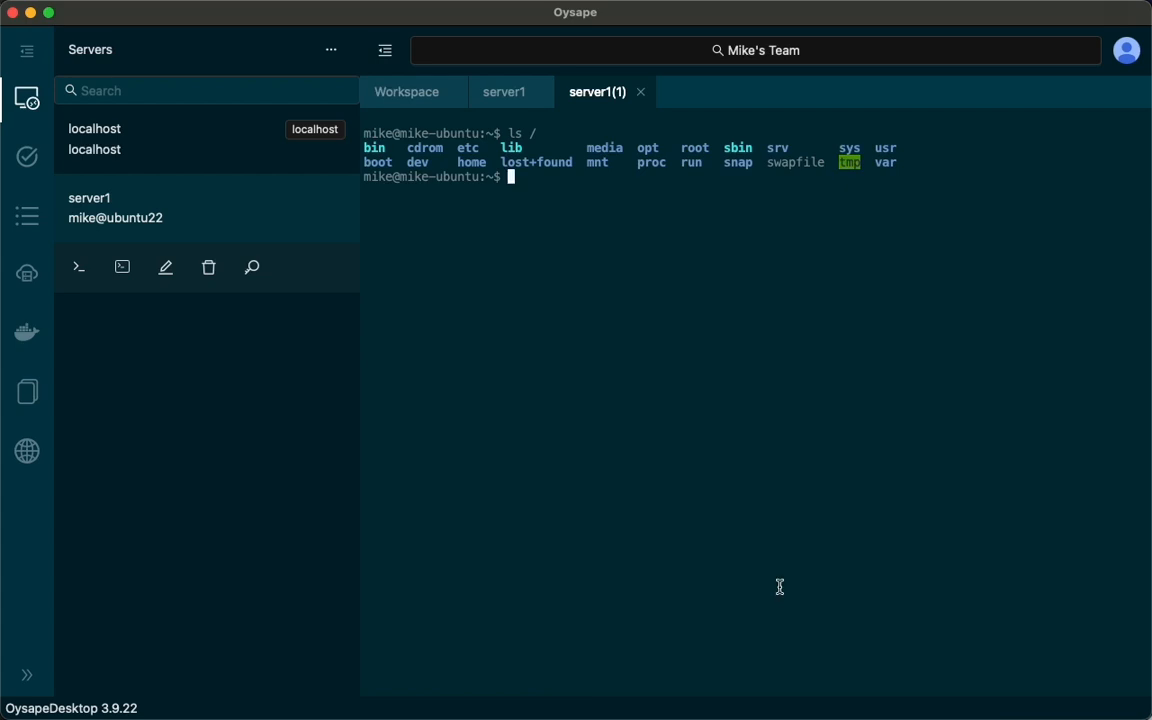
Edit server1's new credential to use the private key file ~/.ssh/id_ed25519, save it and choose it for server1 again.
click(508, 94)
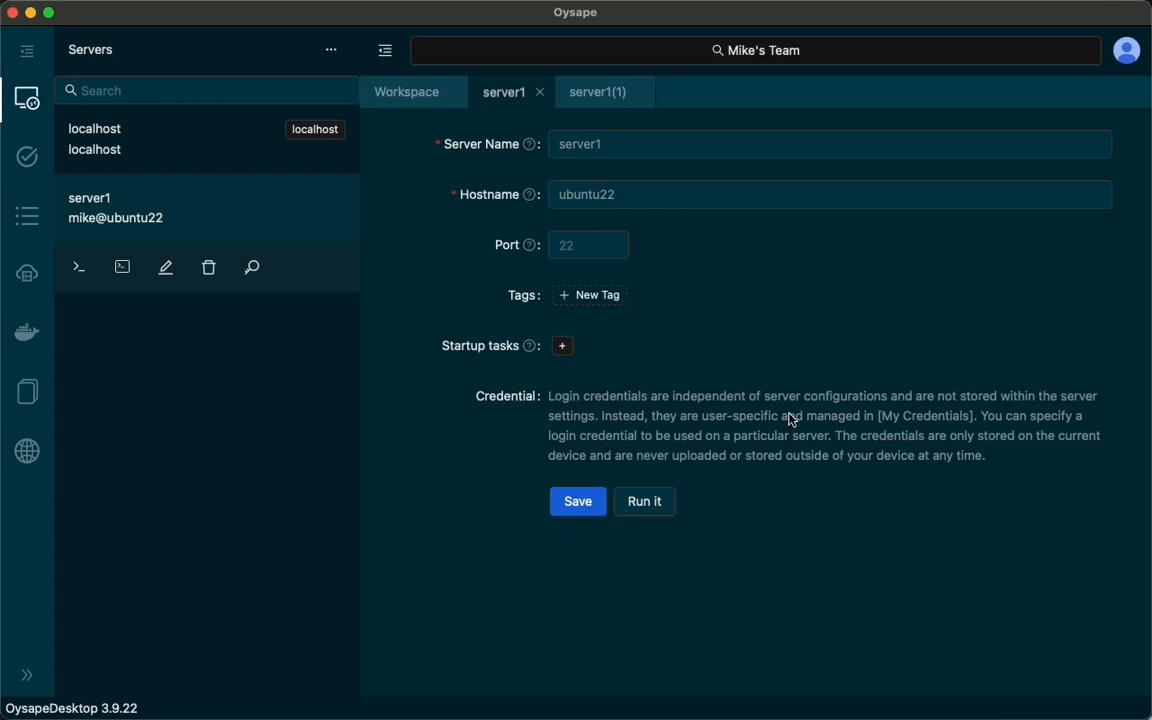
click(253, 270)
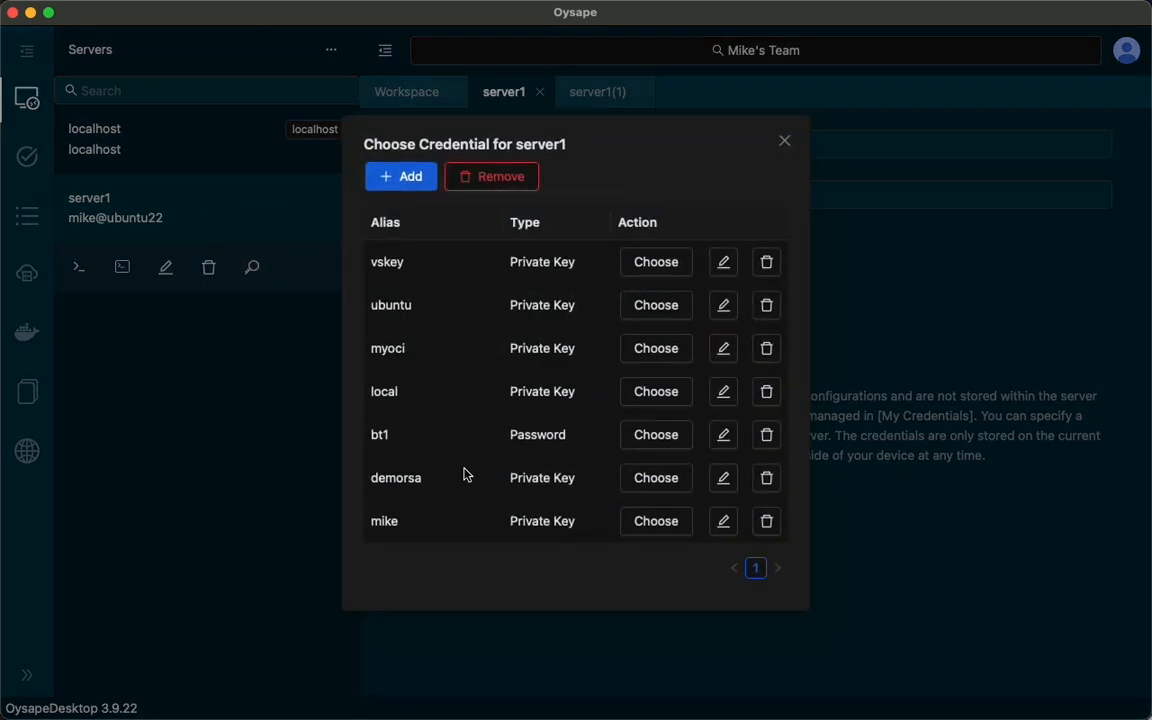
click(720, 521)
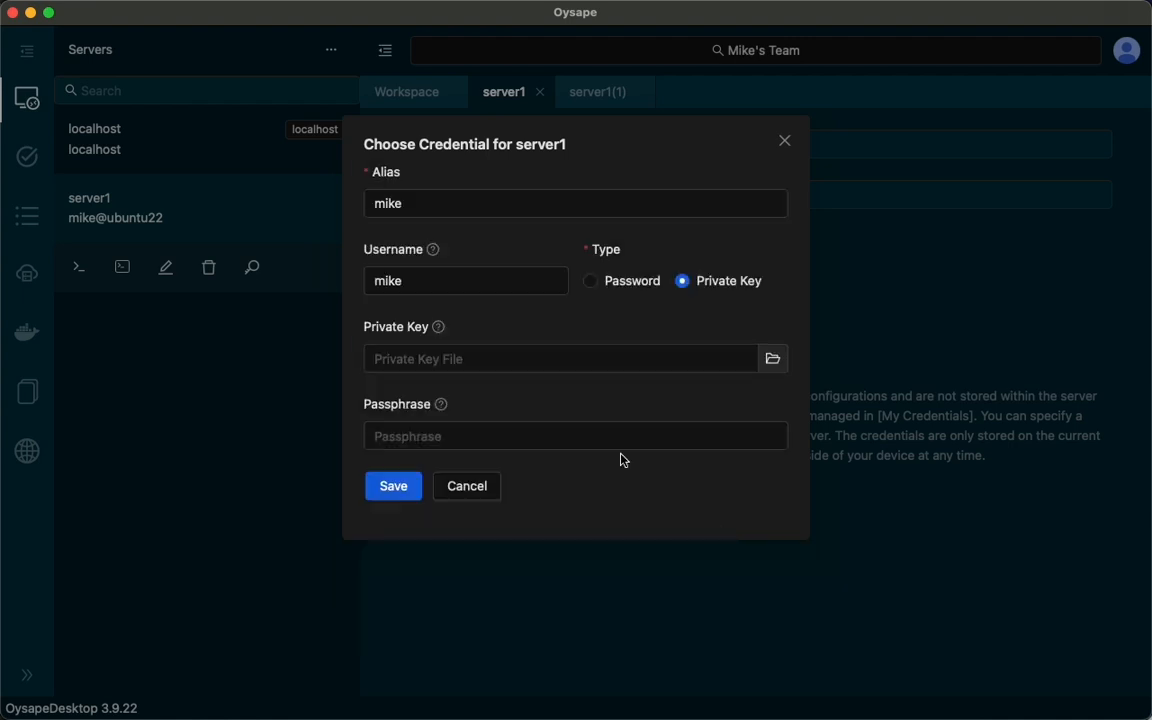
click(435, 209)
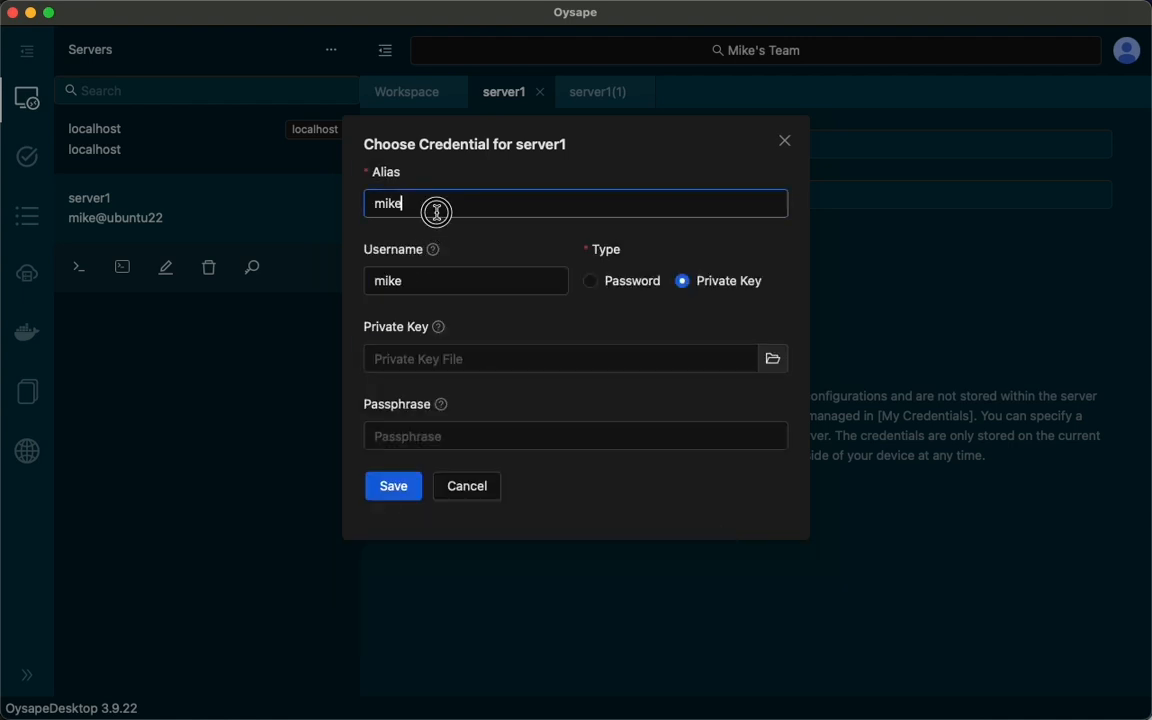
click(442, 279)
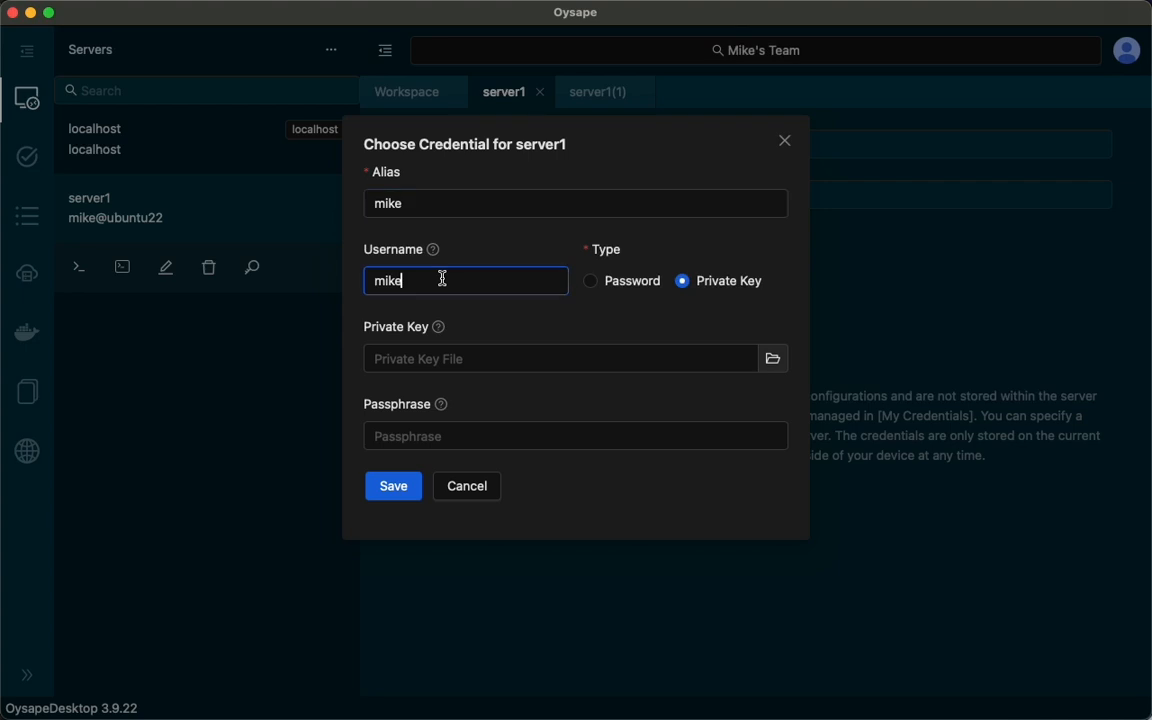
click(465, 362)
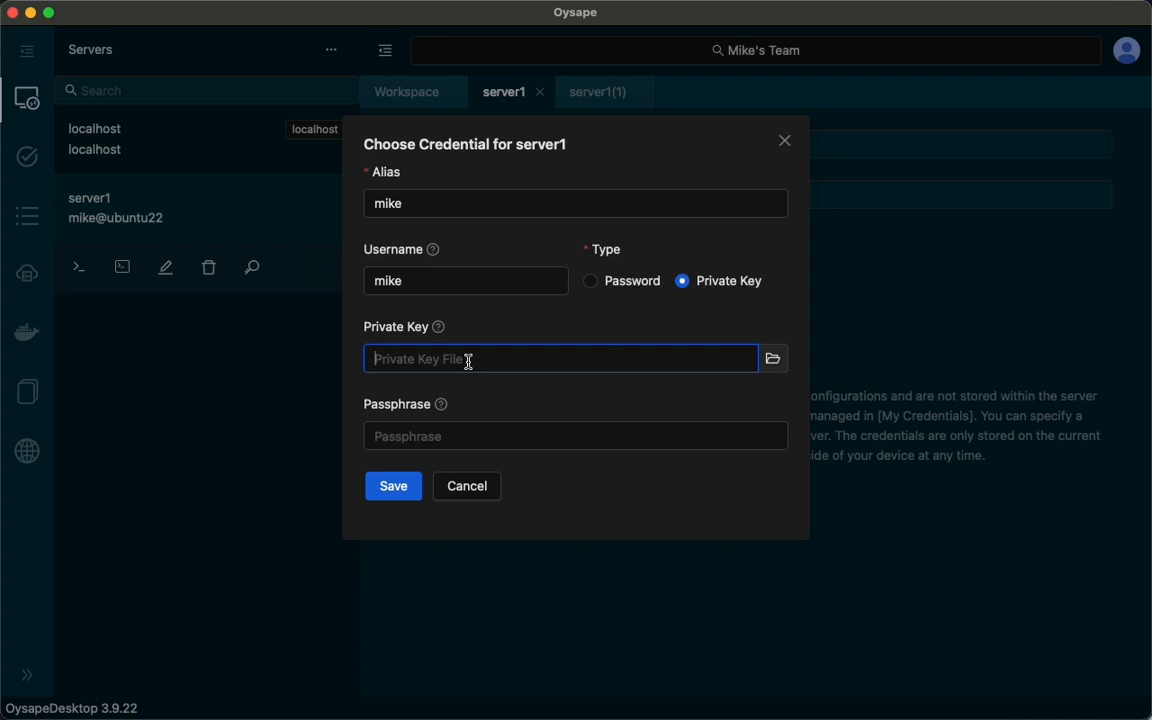
text(~/.ssh/)
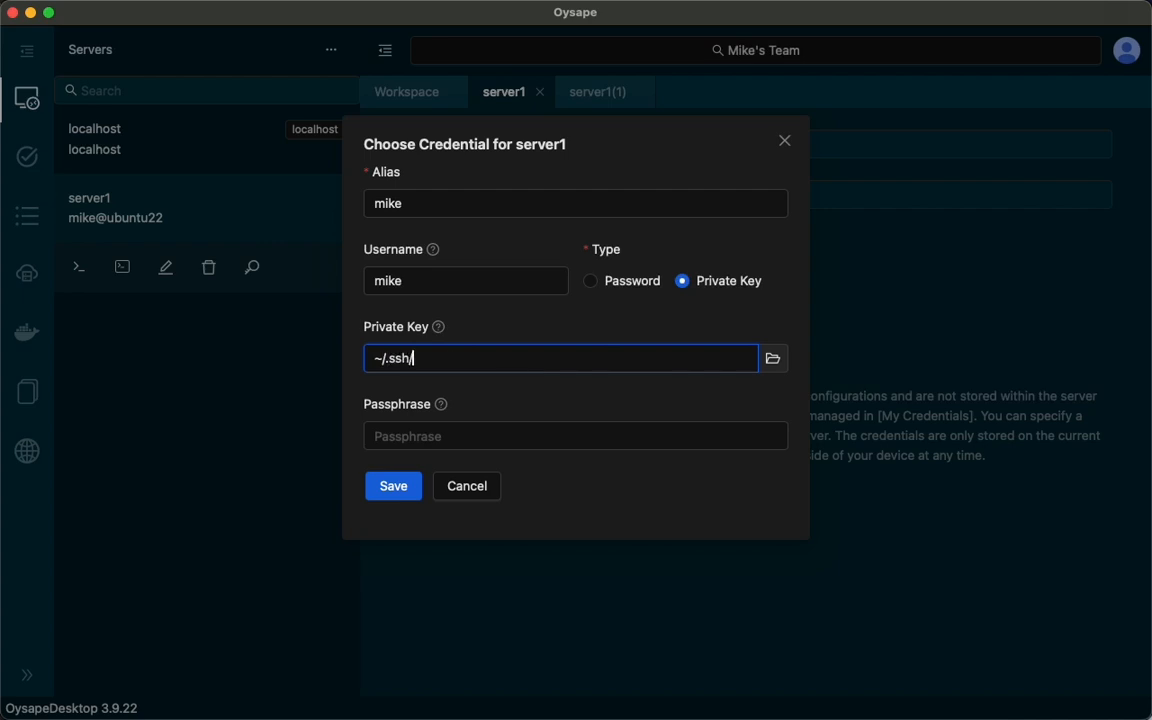
text(id_ed25519)
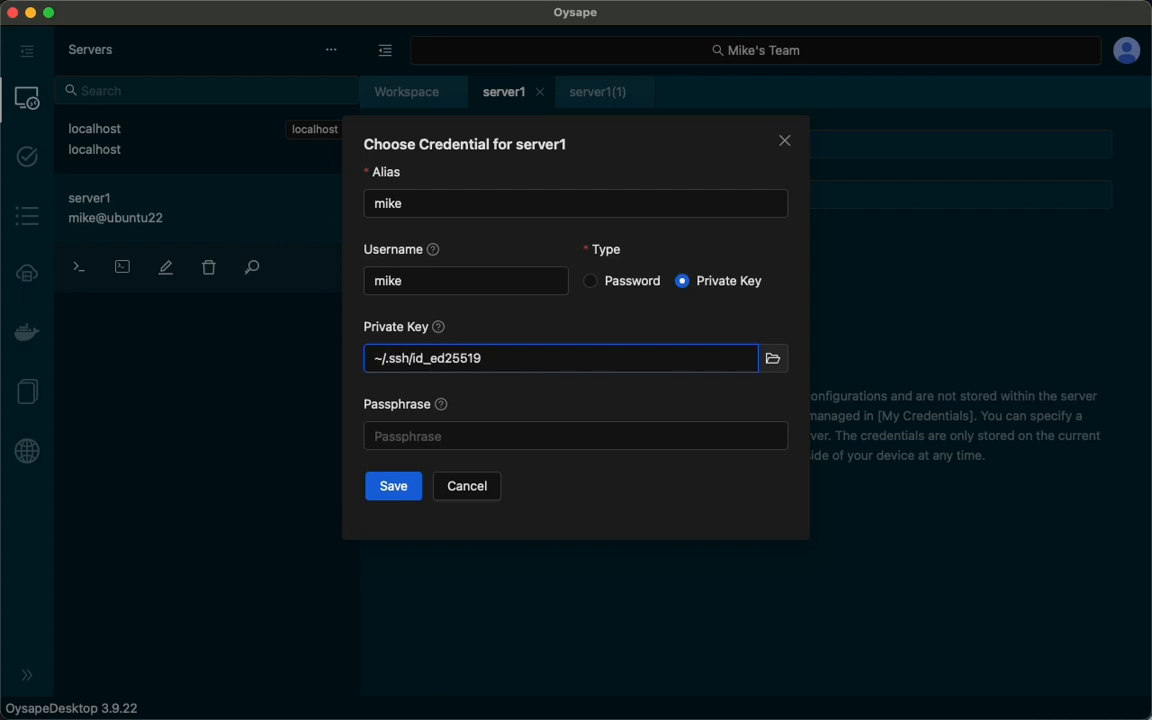
click(393, 487)
click(663, 519)
Test the edited credential by opening another terminal session on server1 and running ls /.
click(121, 268)
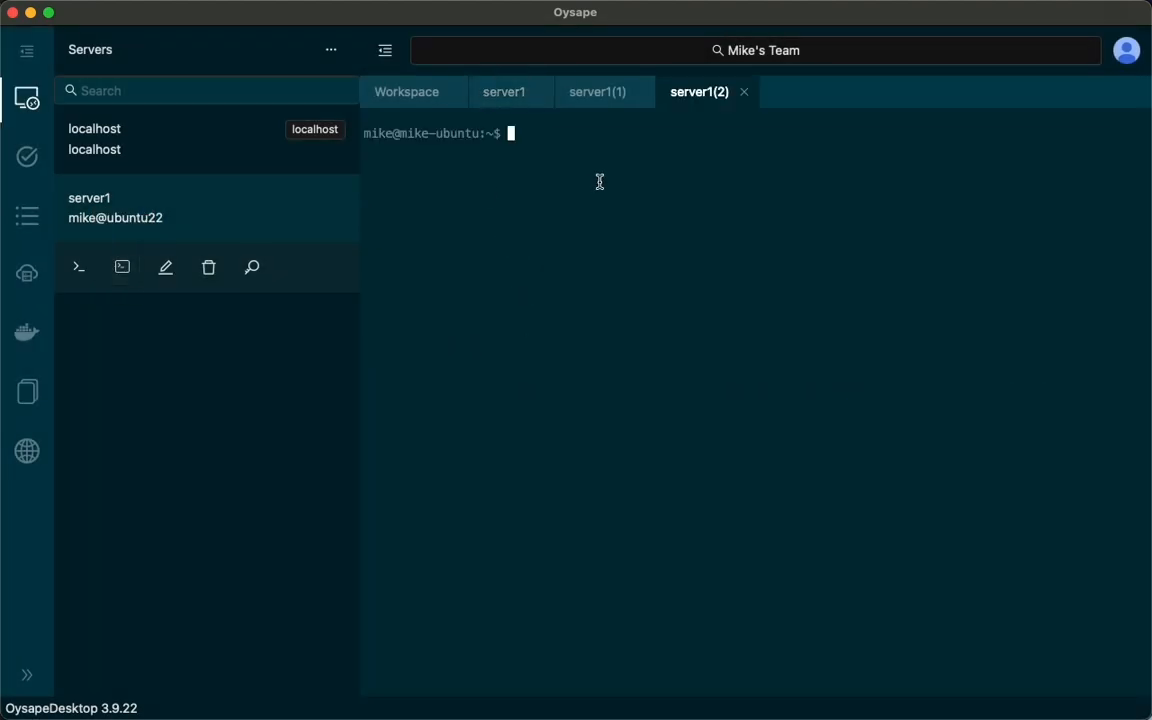
text(ls /)
key(Return)
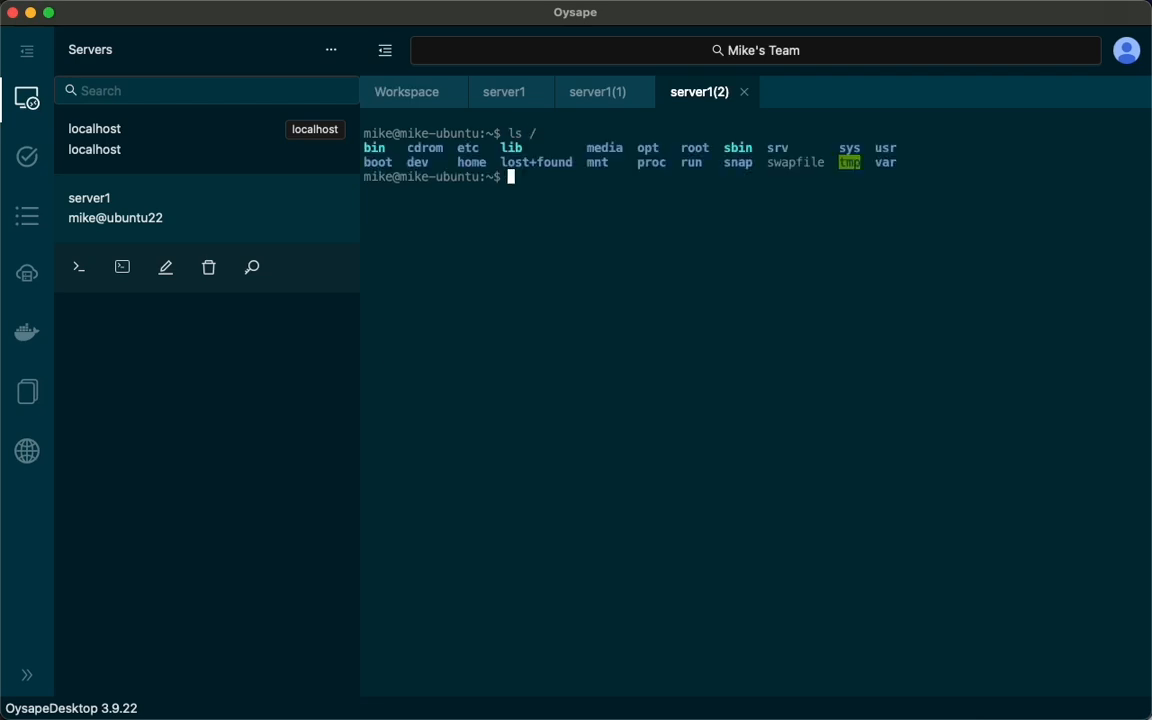
Add a new server named server2 with the hostname ubuntu22 and save it.
click(331, 50)
click(313, 87)
text(s)
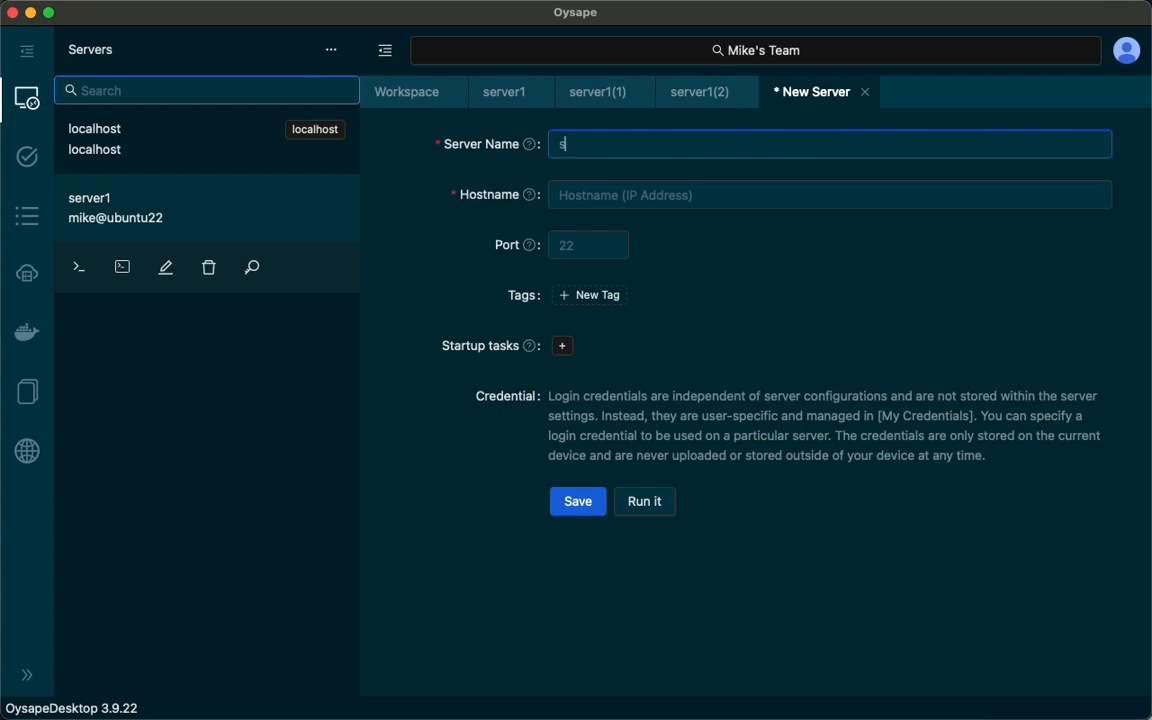
text(erver2)
click(584, 194)
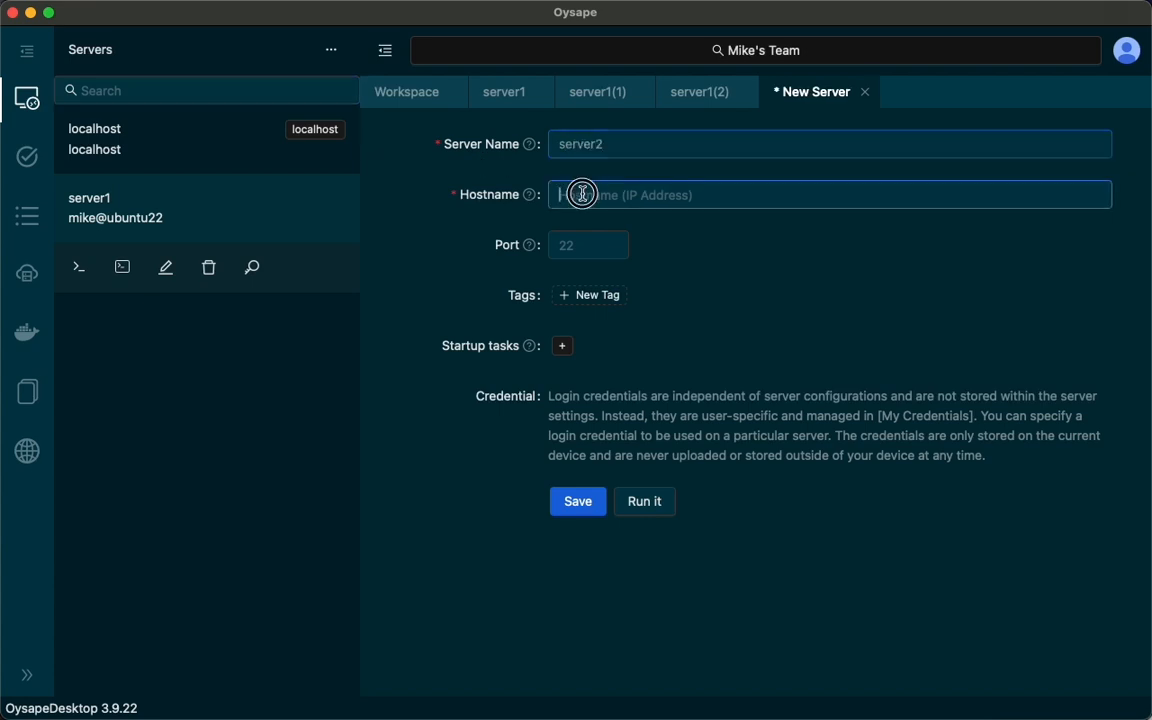
text(ubuntu22)
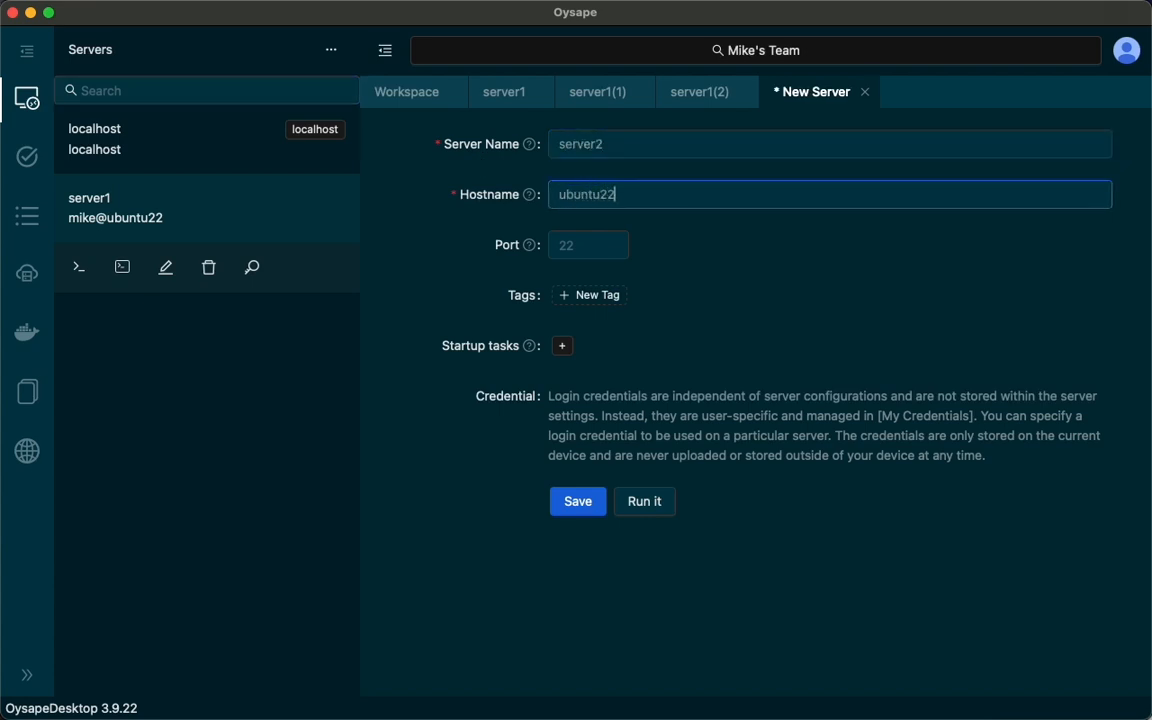
click(597, 495)
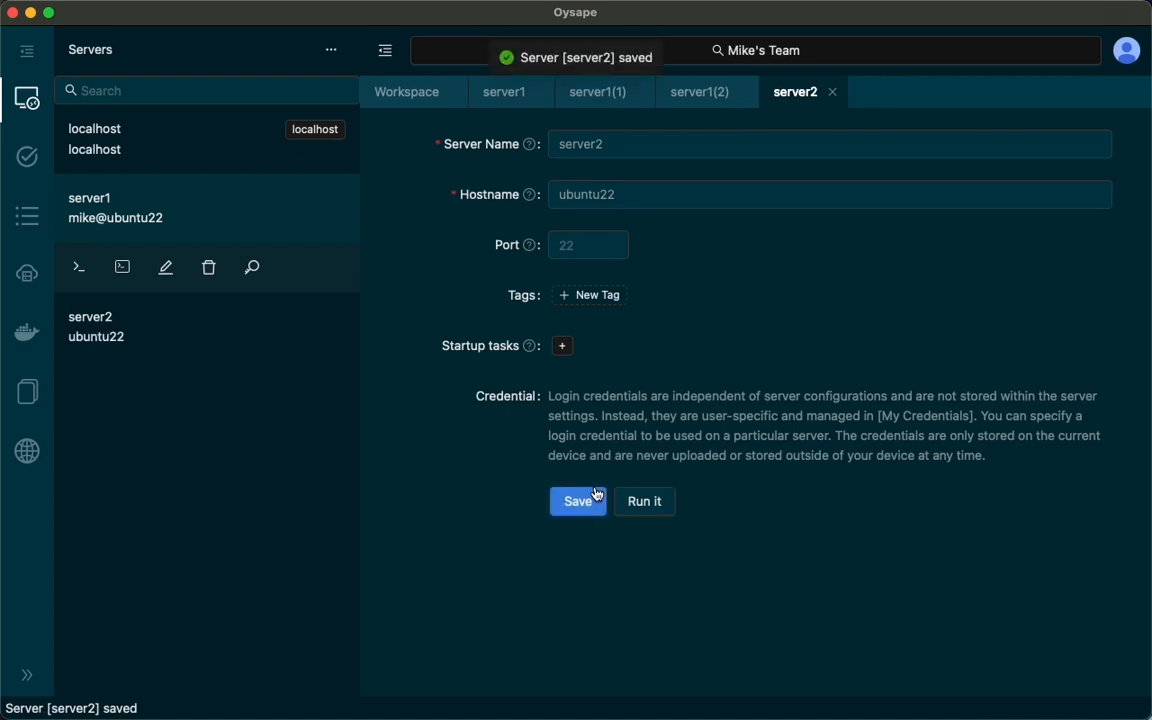
Open a terminal on server2, choosing the same private-key credential as for server1, and run ls /.
mouse_move(221, 329)
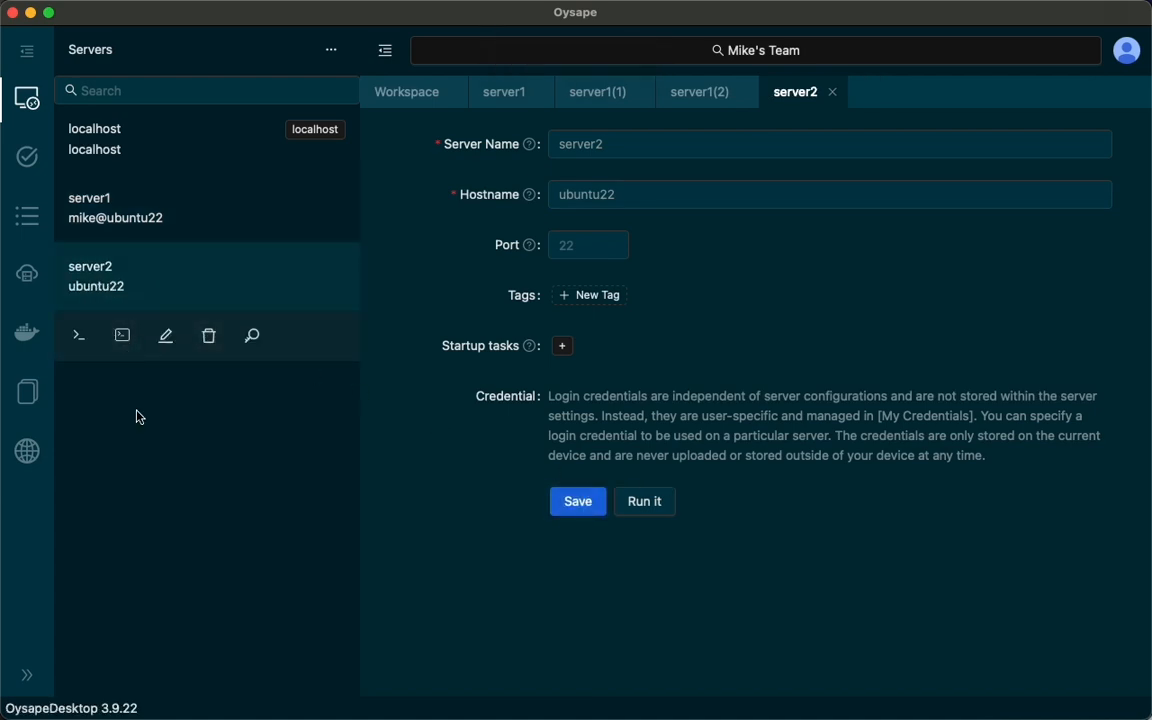
click(123, 340)
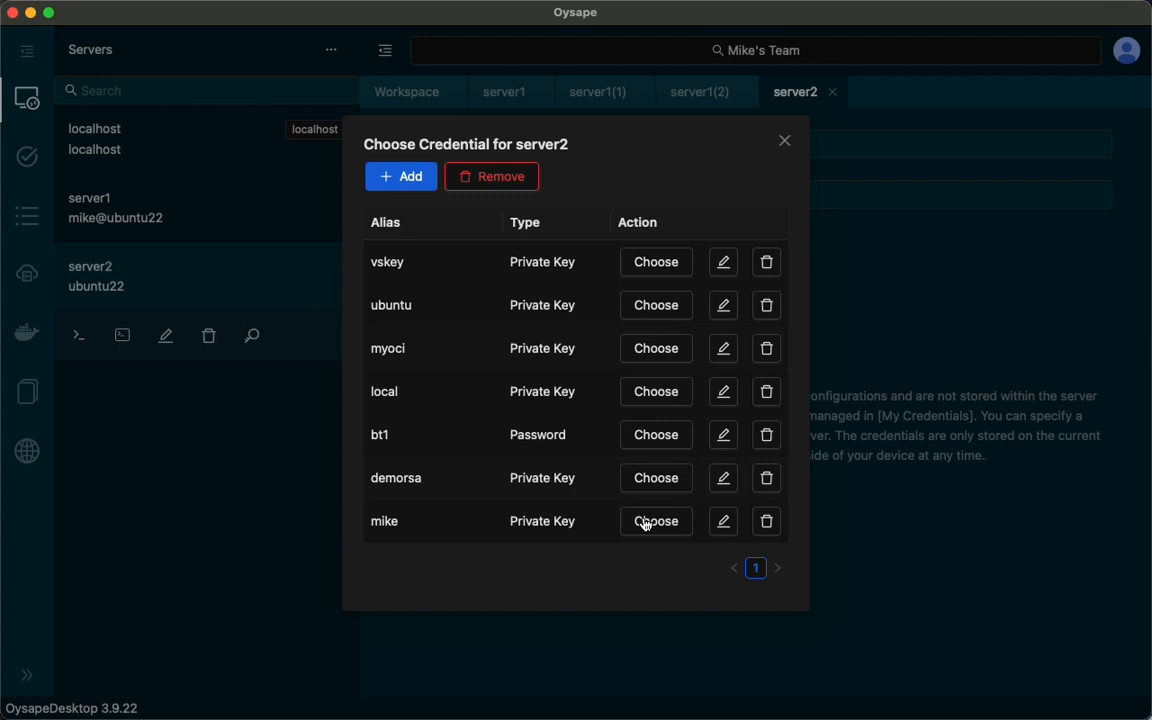
click(655, 521)
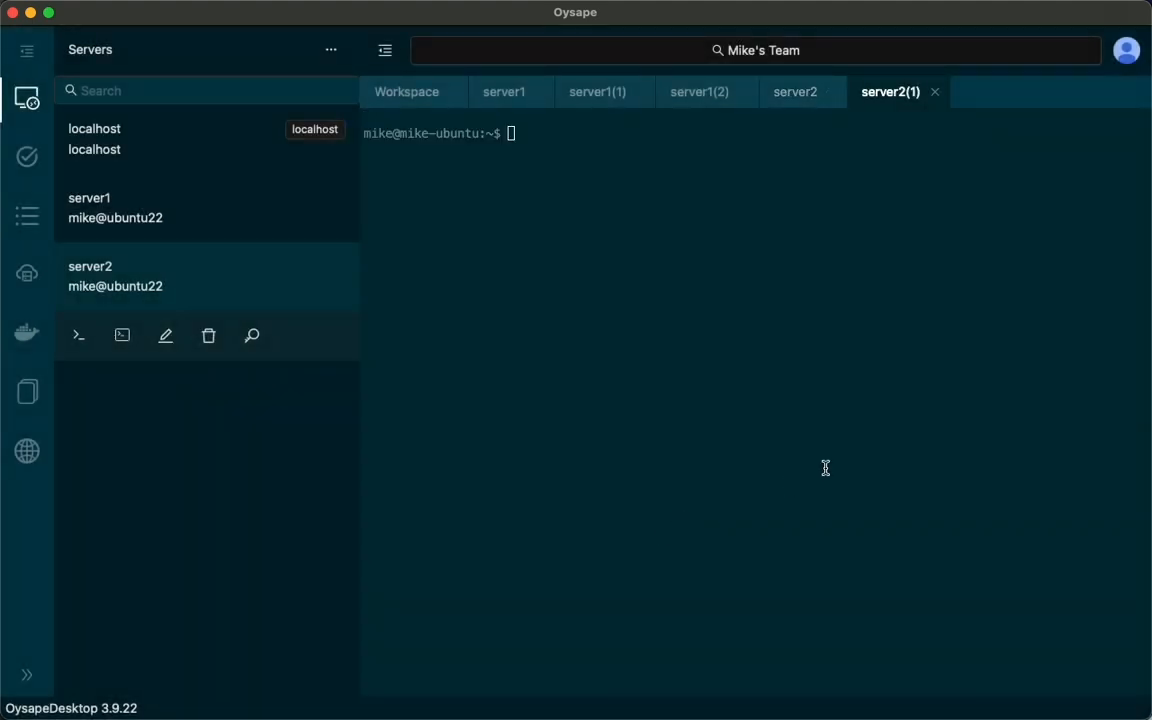
text(ls /)
key(Return)
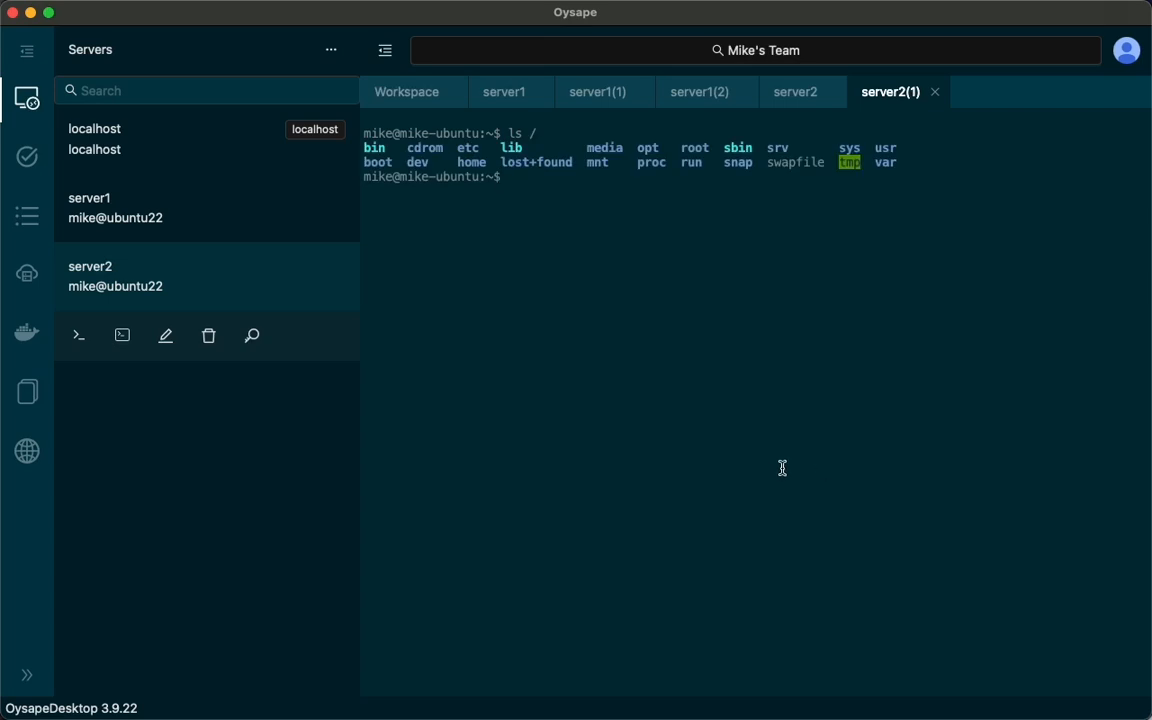
Close server2's terminal and configuration, then view the credential choices for server2 and dismiss them.
click(936, 93)
click(830, 93)
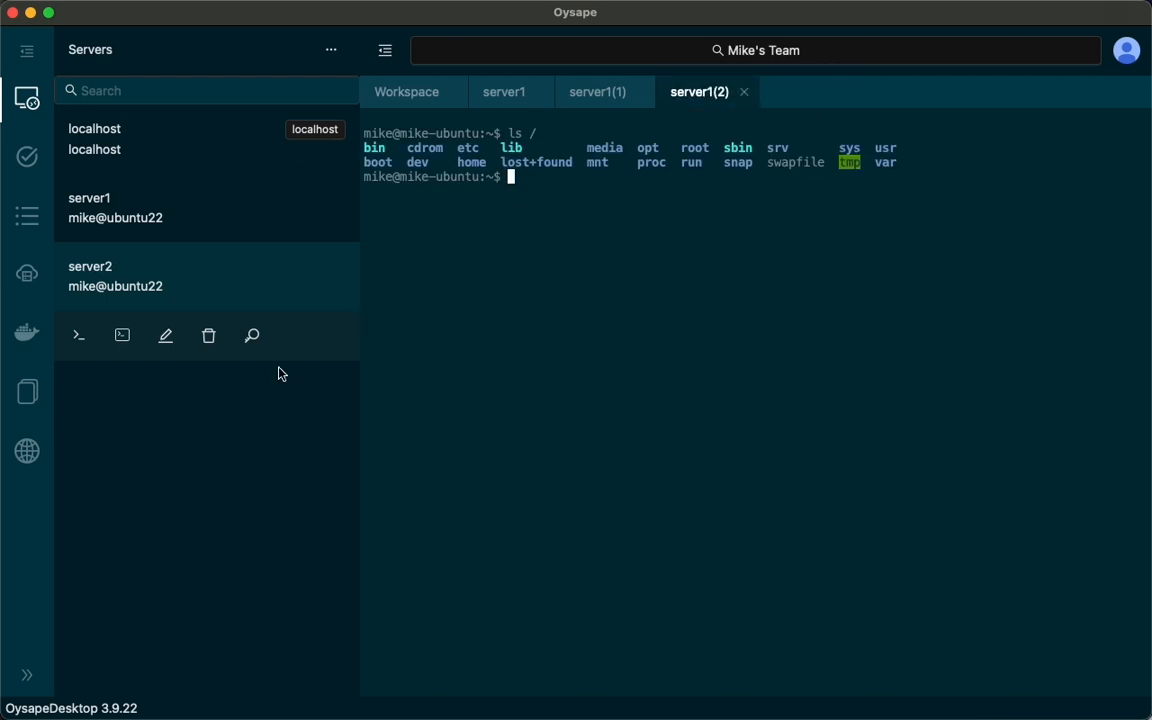
click(253, 338)
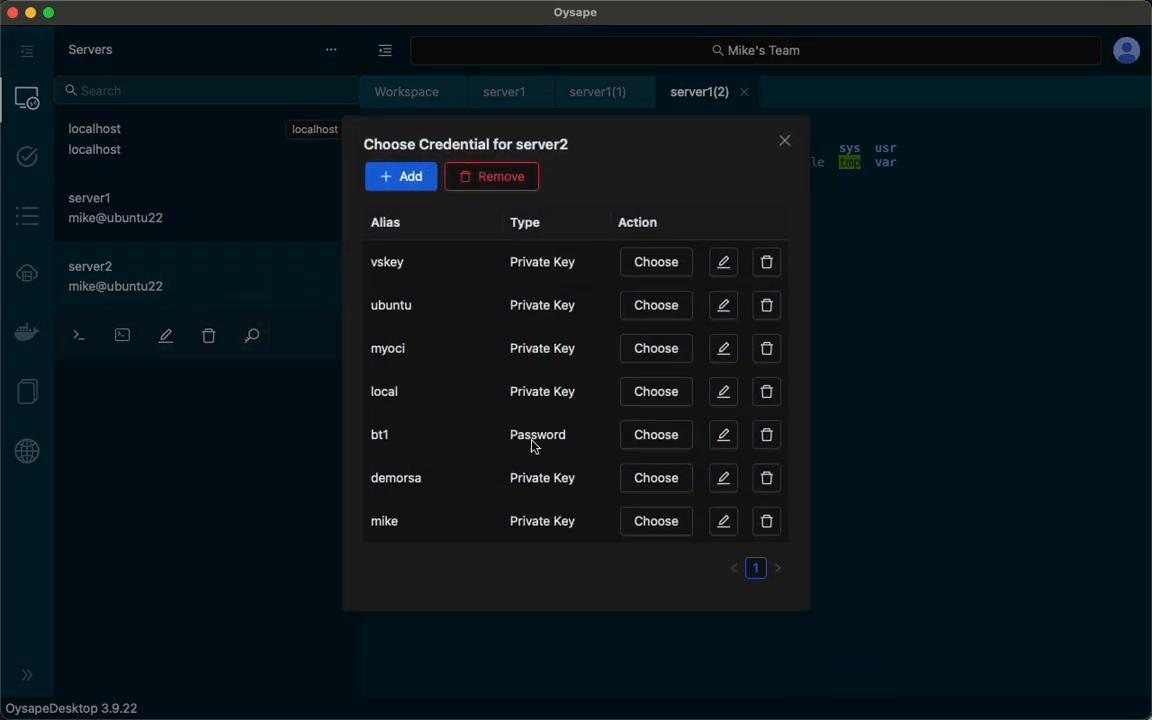
key(Escape)
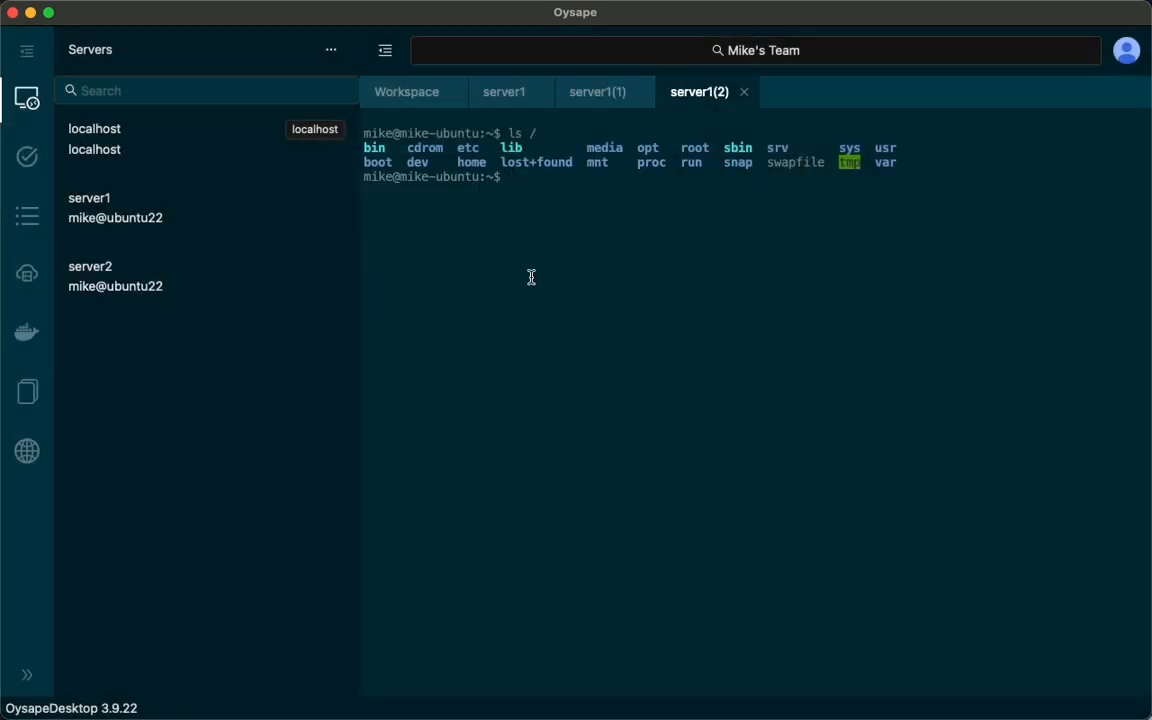
Add the tag test to server1's configuration and save the server.
click(506, 97)
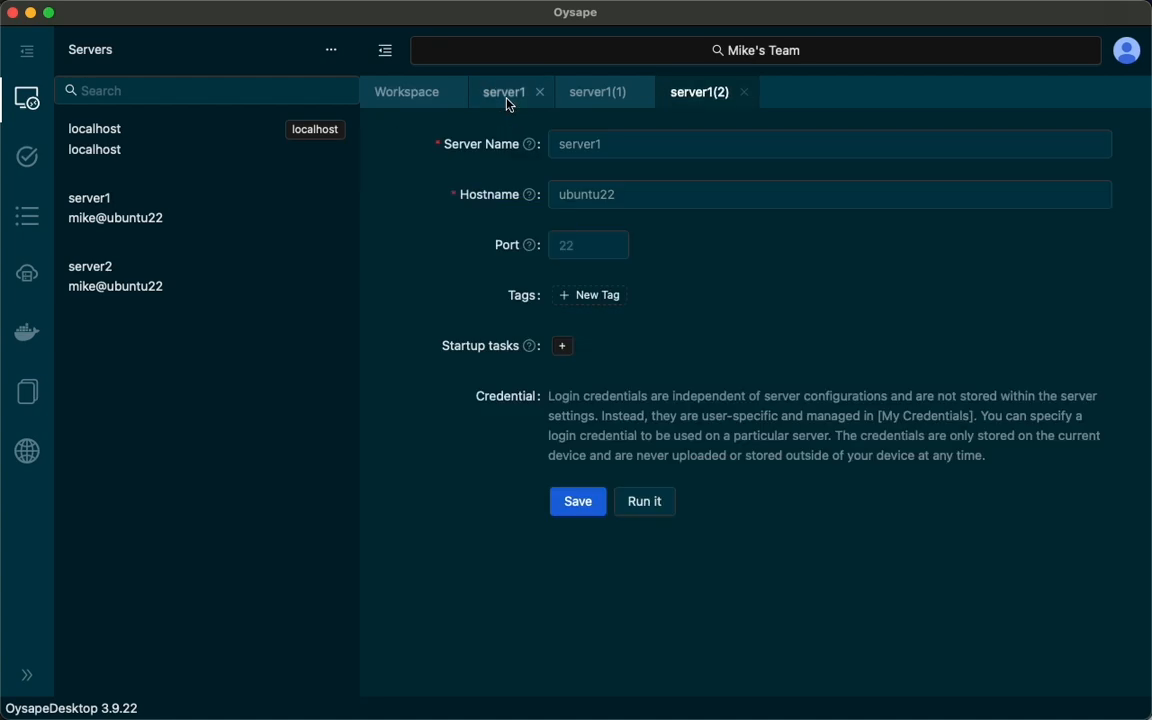
click(597, 296)
text(test)
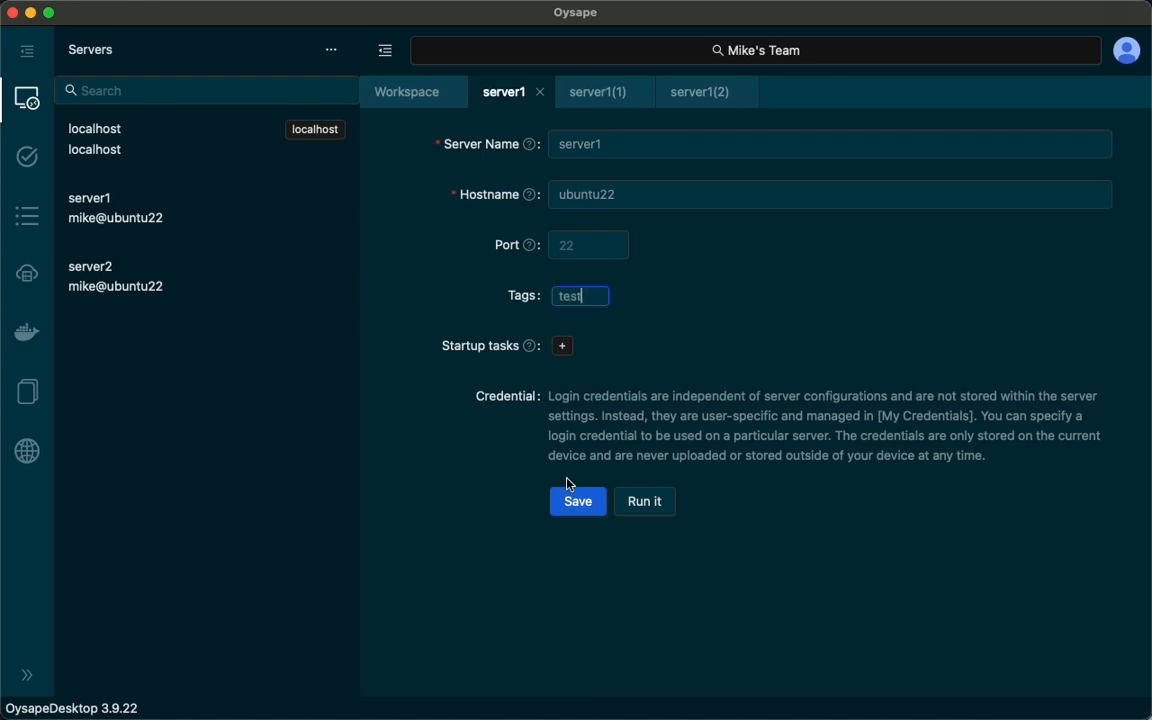
key(Return)
click(576, 501)
Add the tag test to server2's configuration and save the server.
click(270, 281)
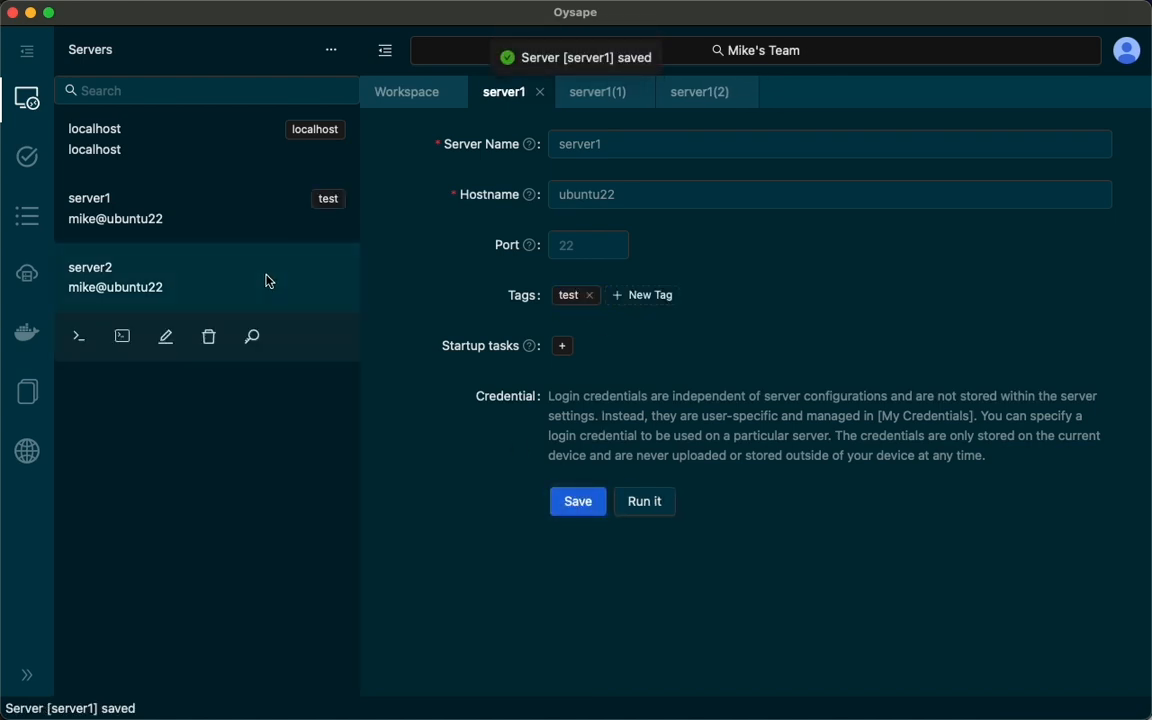
click(168, 338)
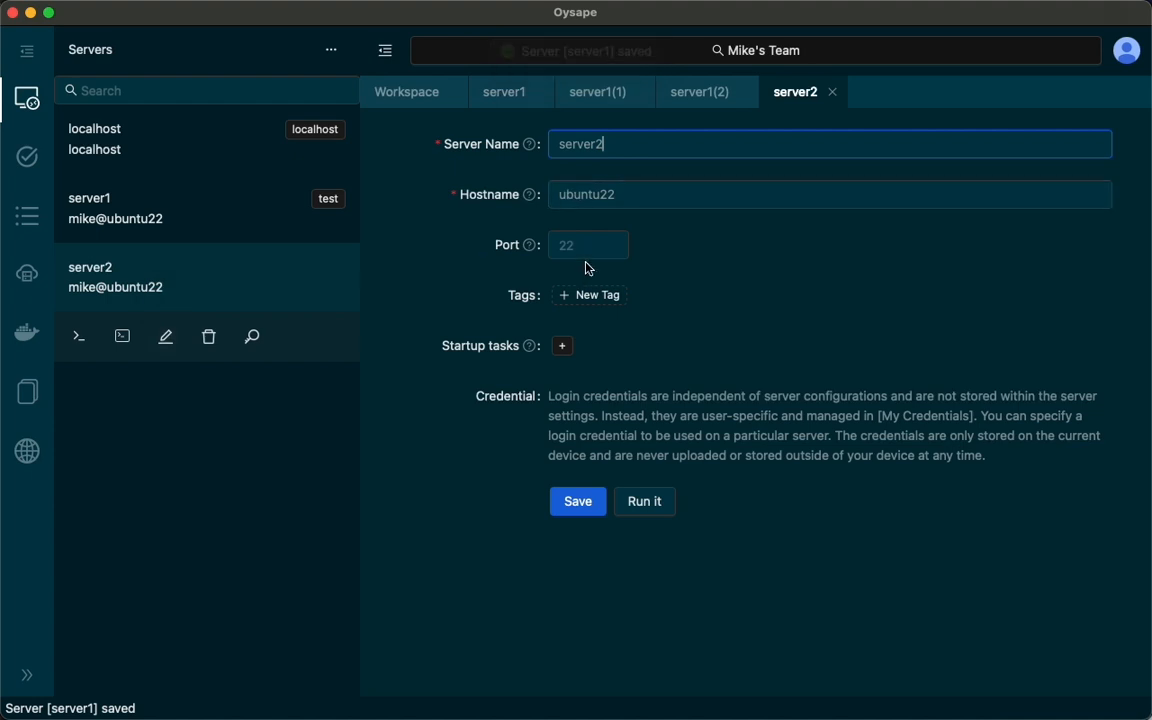
click(590, 295)
text(test)
key(Return)
click(572, 499)
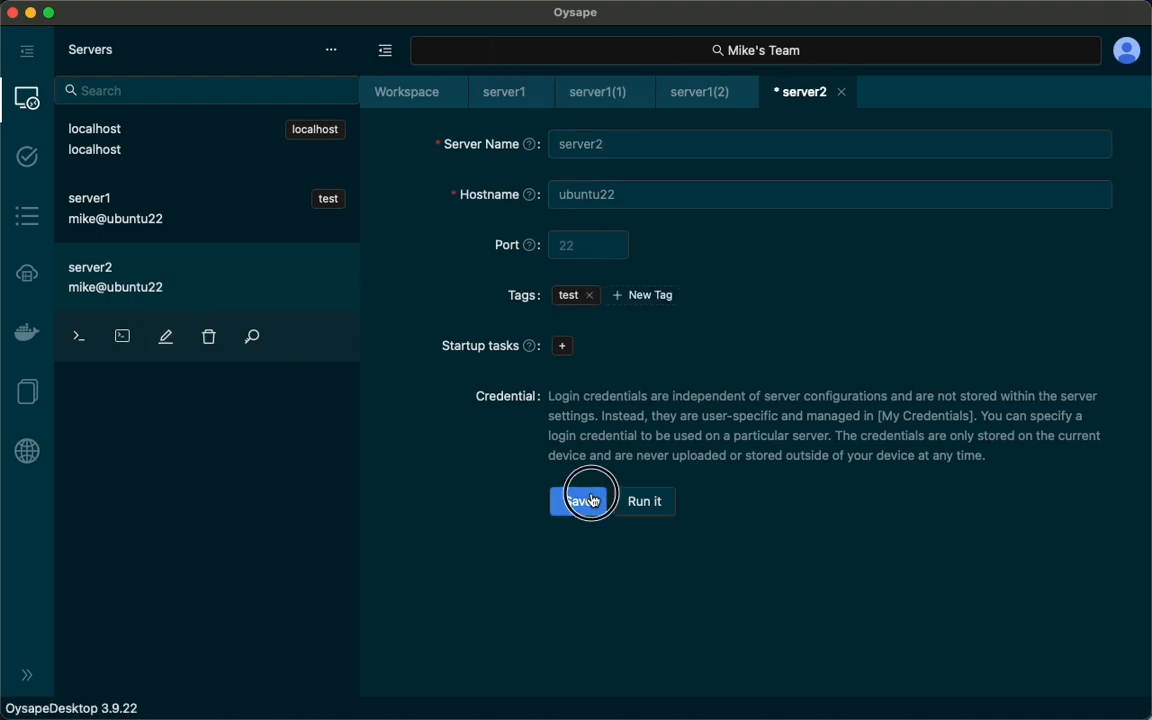
Filter the server list by the test tag, by the text ser and by the login username, and clear the filter.
click(328, 199)
click(344, 91)
text(ser)
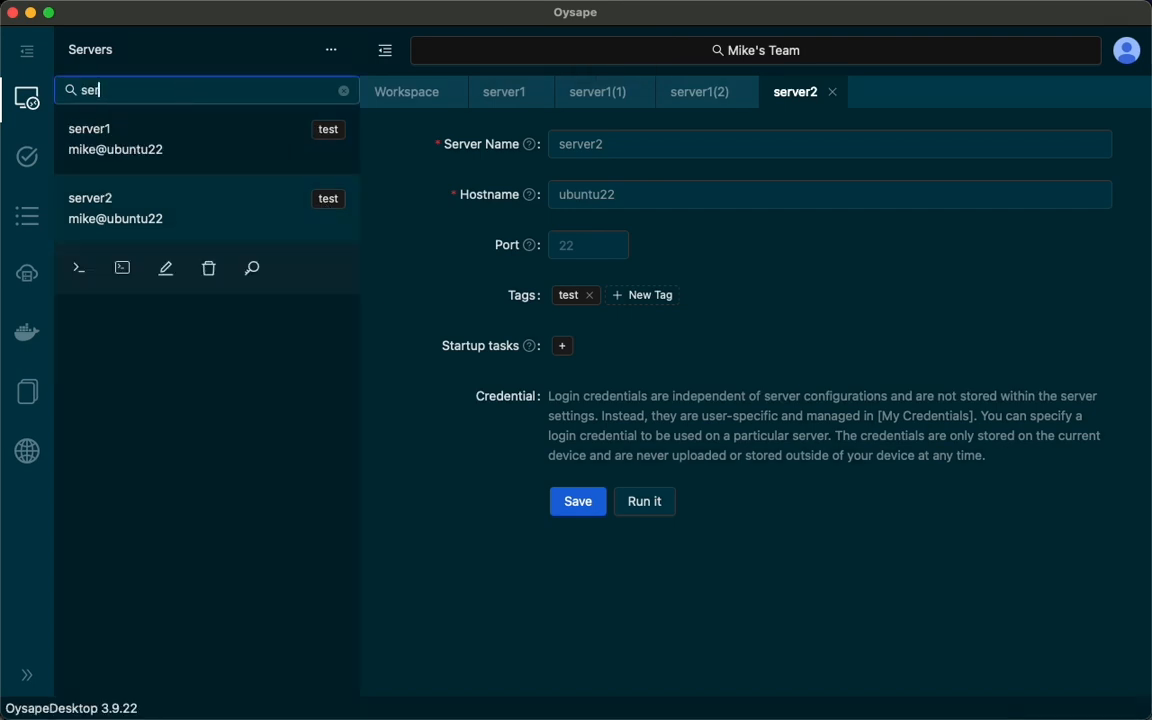
key(super+a)
text(mike)
key(super+a)
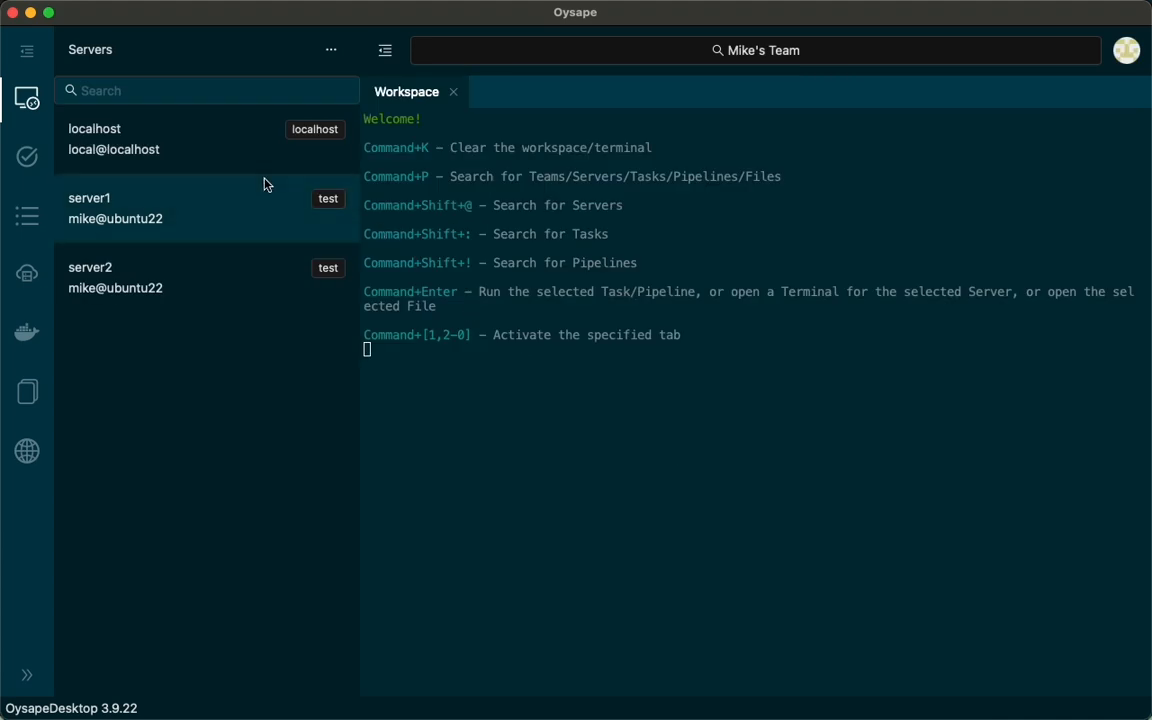
Open a terminal on localhost and close it with the exit command, and end a second localhost terminal with an end-of-file signal.
click(226, 154)
click(123, 199)
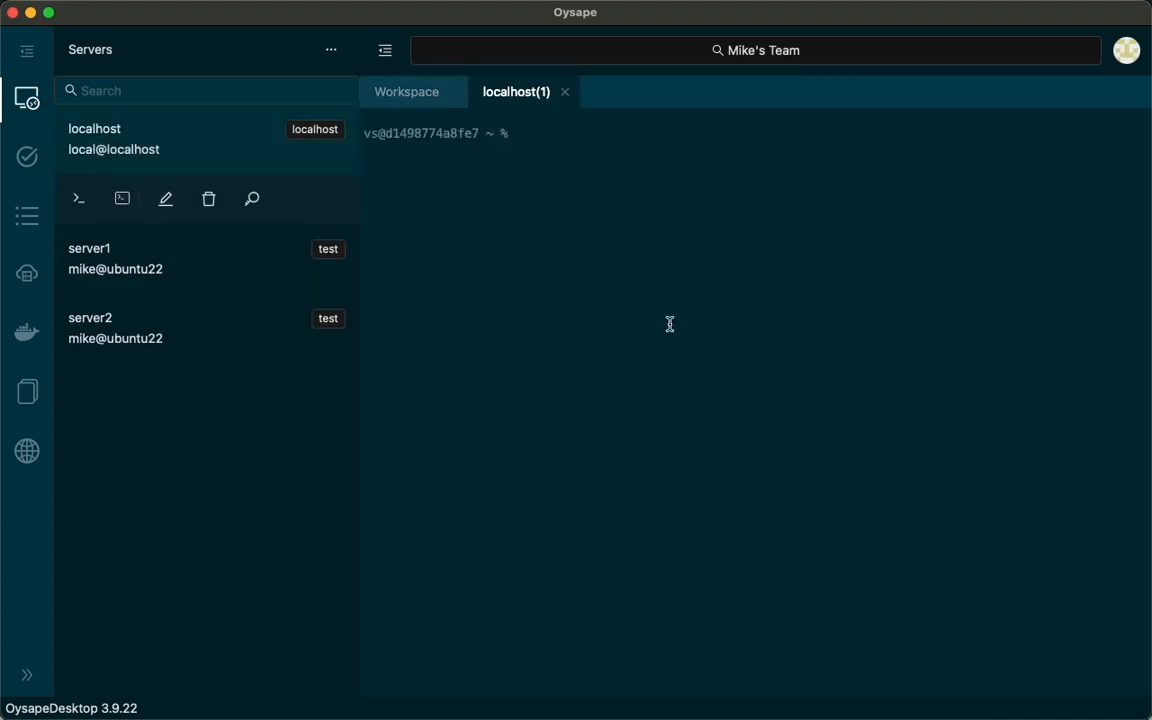
text(exit)
key(Return)
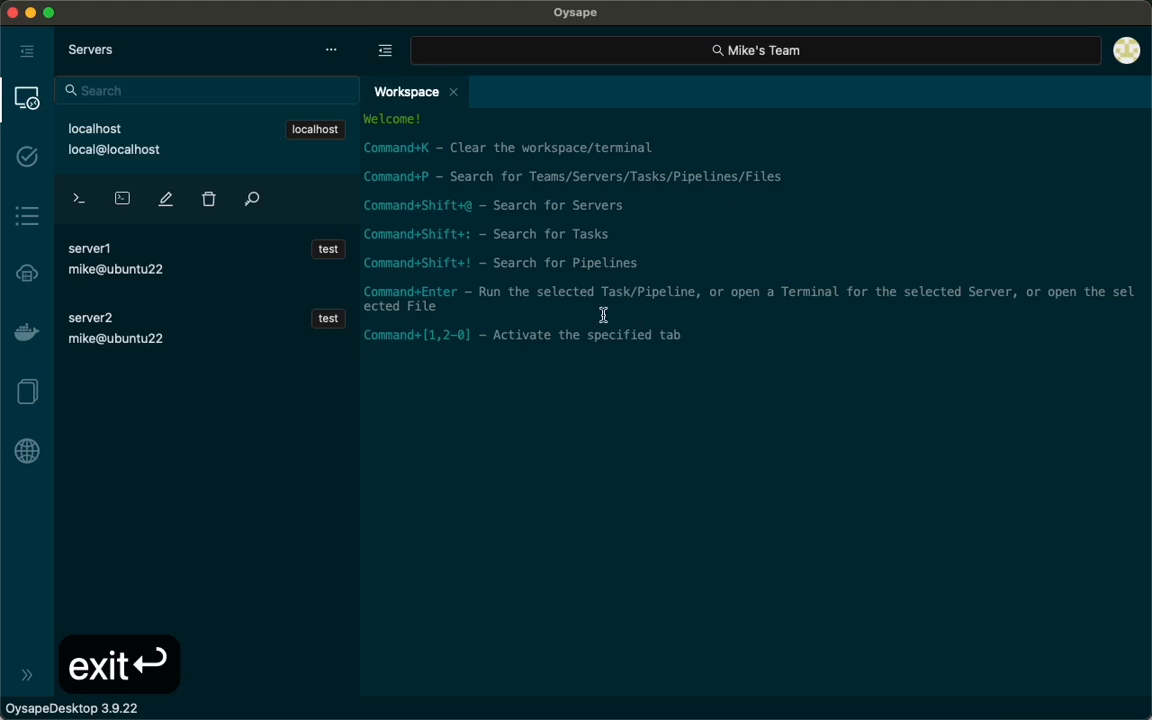
click(121, 199)
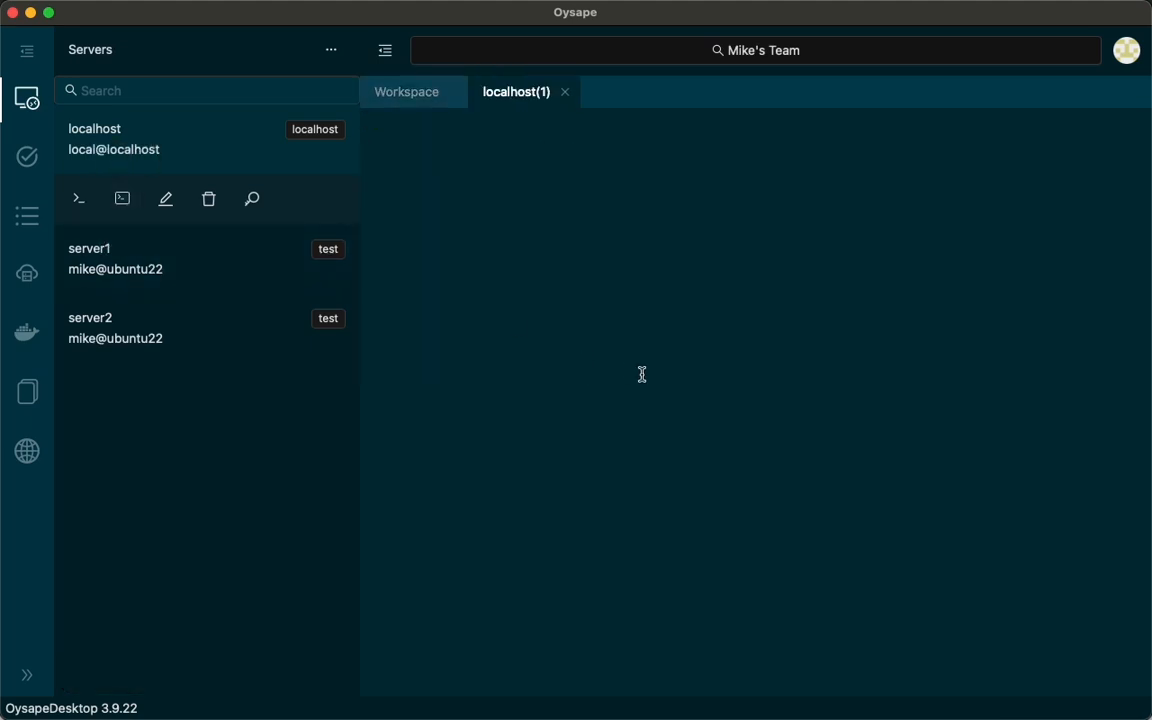
key(ctrl+d)
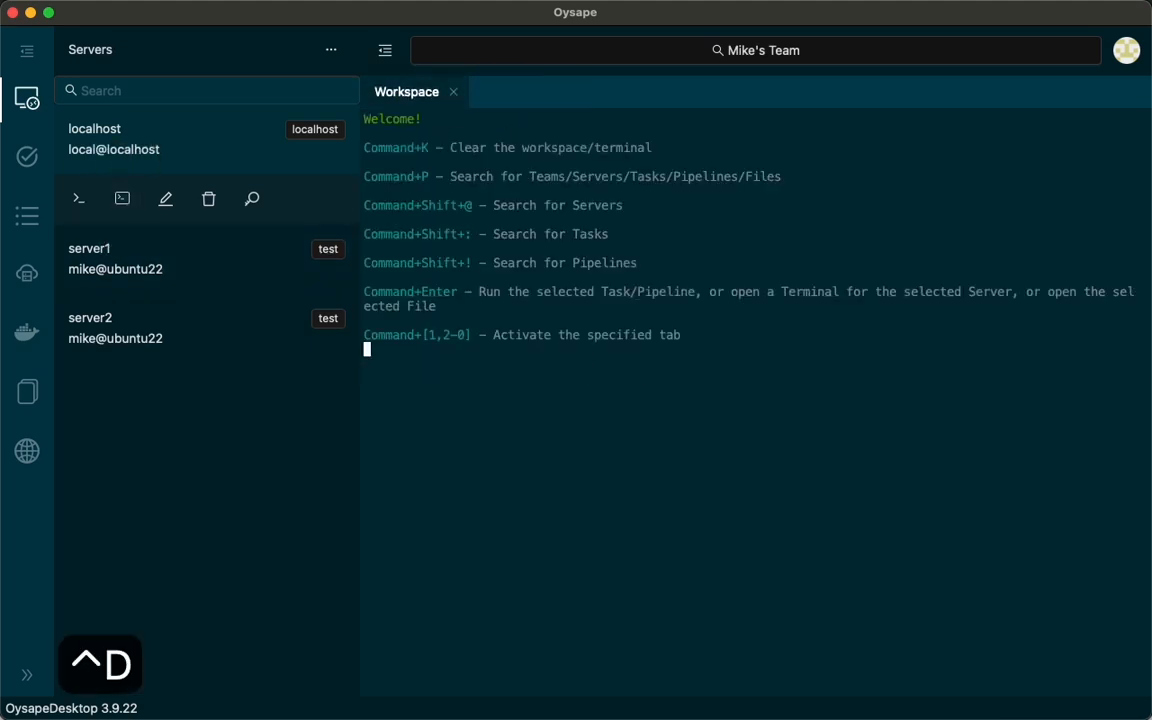